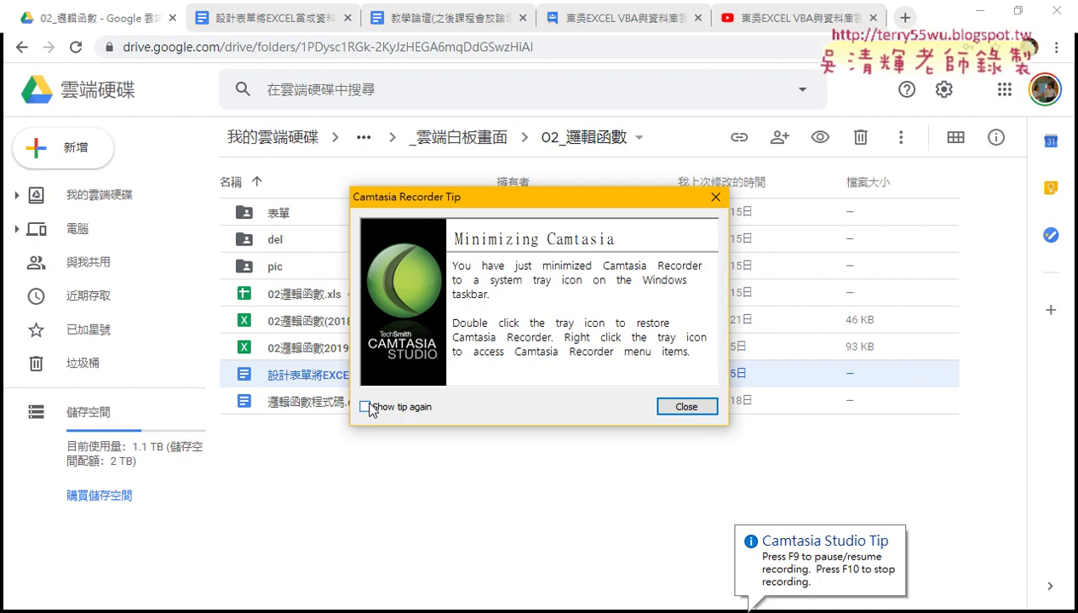
Switch the Google Drive folder to thumbnail grid view
left_click(686, 406)
left_click(490, 511)
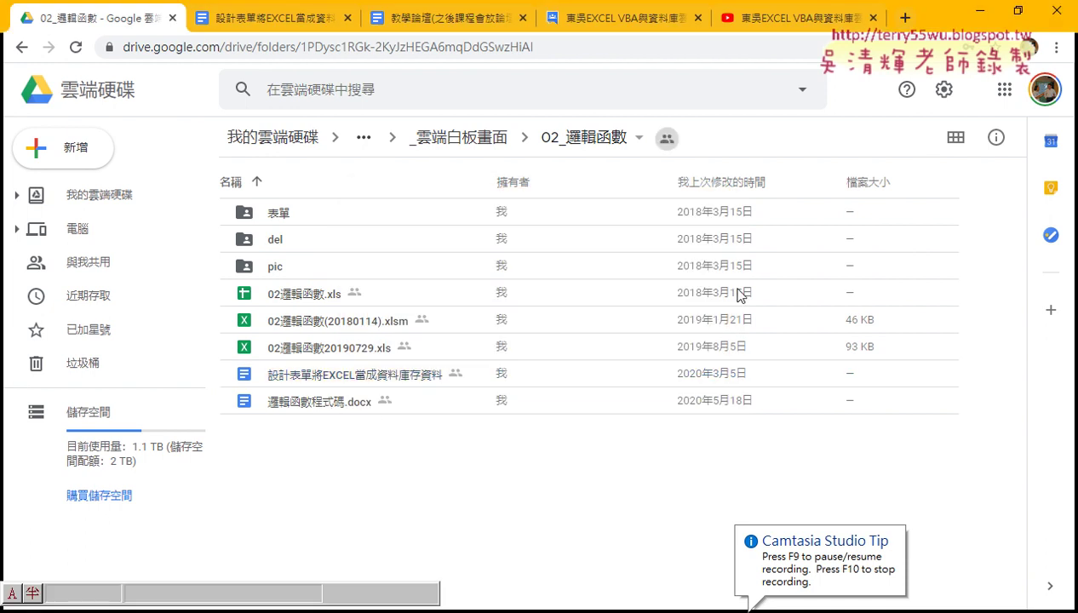
left_click(956, 137)
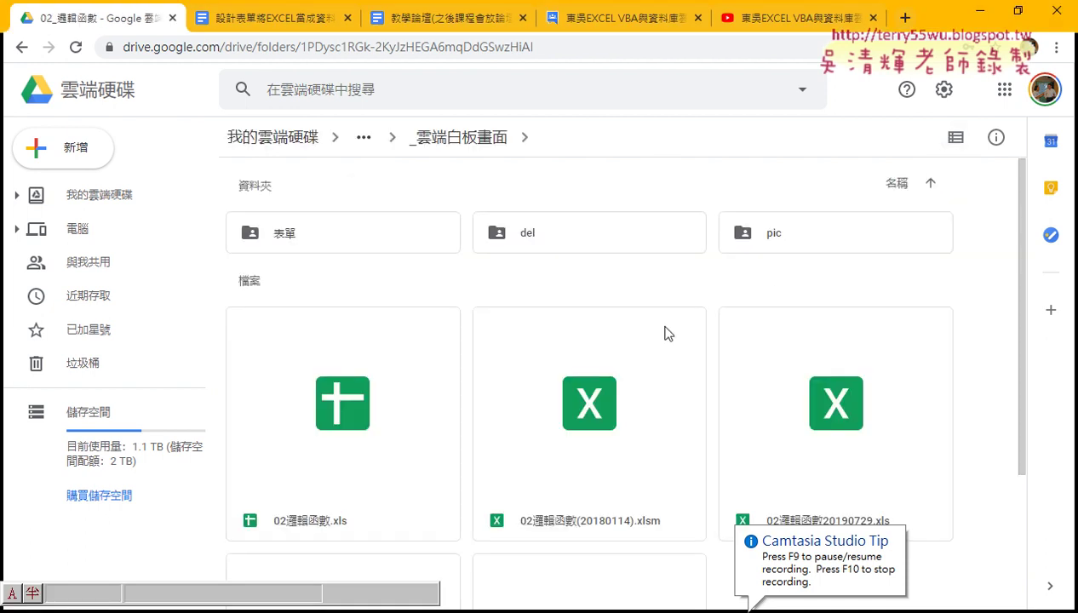
scroll(669, 331, "down", 1)
scroll(670, 333, "down", 2)
scroll(667, 332, "up", 3)
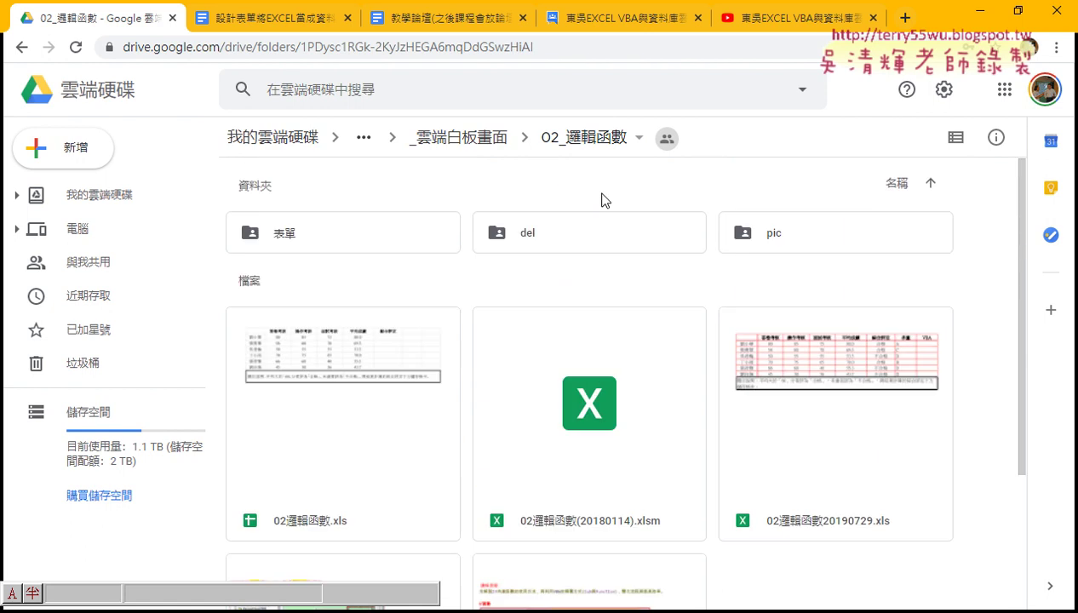
Go up to _雲端白板畫面, reopen 02_邏輯函數 and open the 設計表單將EXCEL當成資料庫存資料 document
left_click(472, 138)
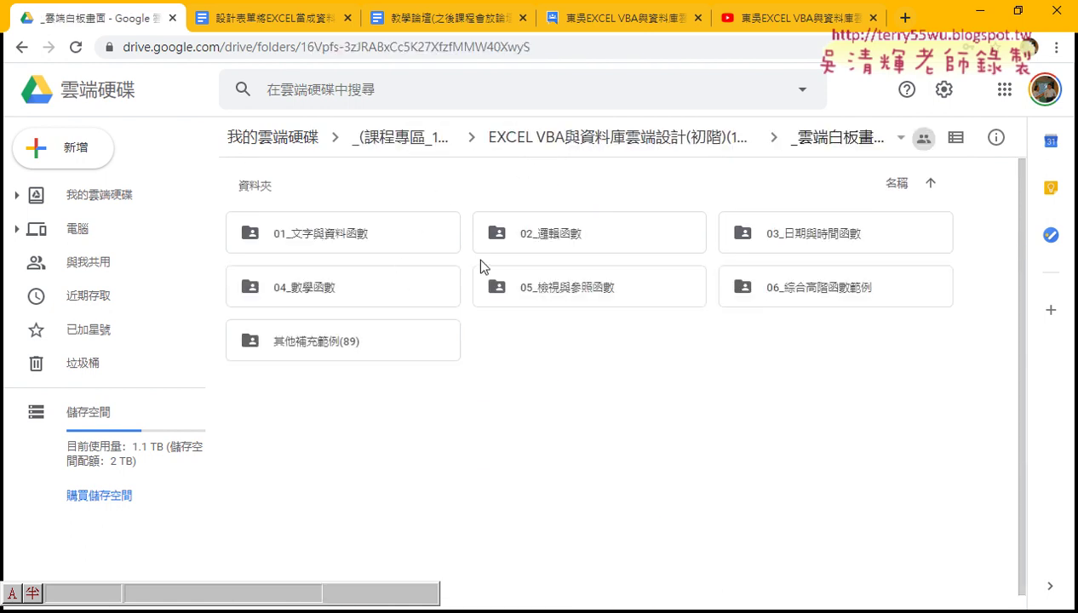
double_click(511, 235)
scroll(549, 351, "down", 2)
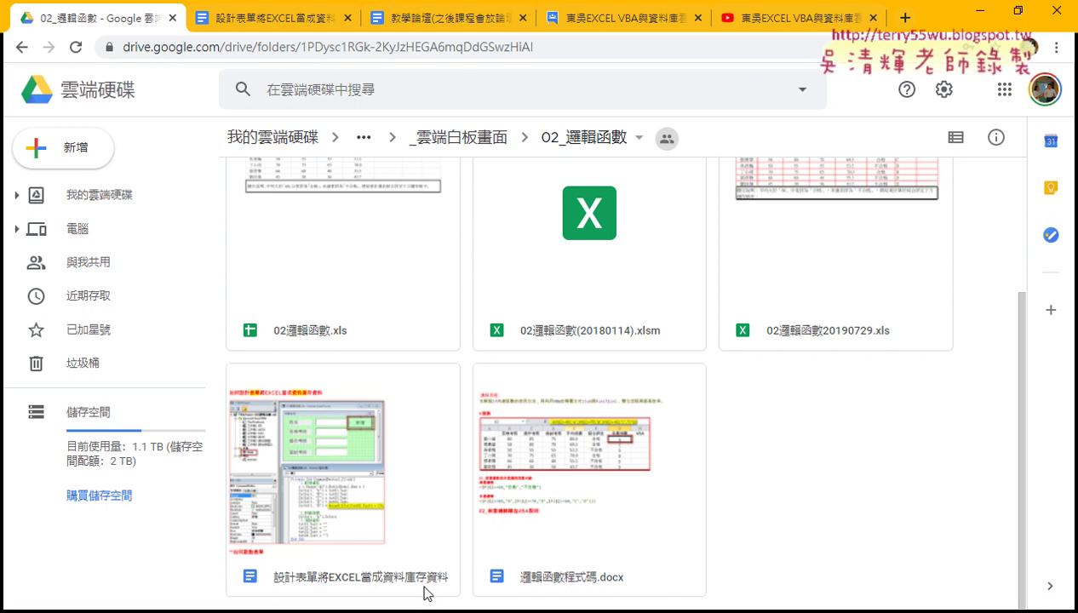
left_click(568, 583)
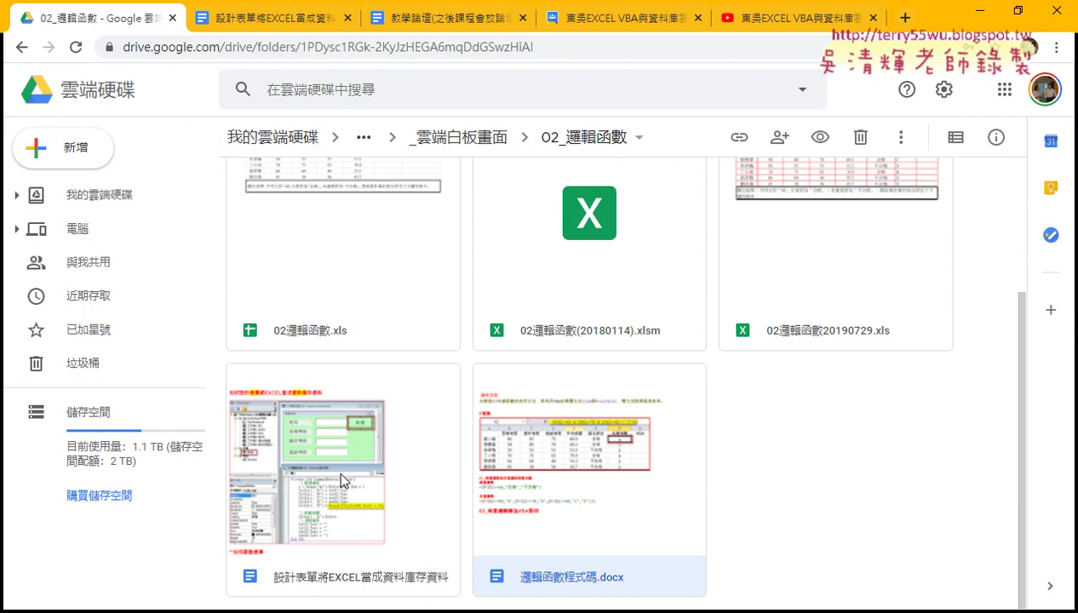
left_click(285, 581)
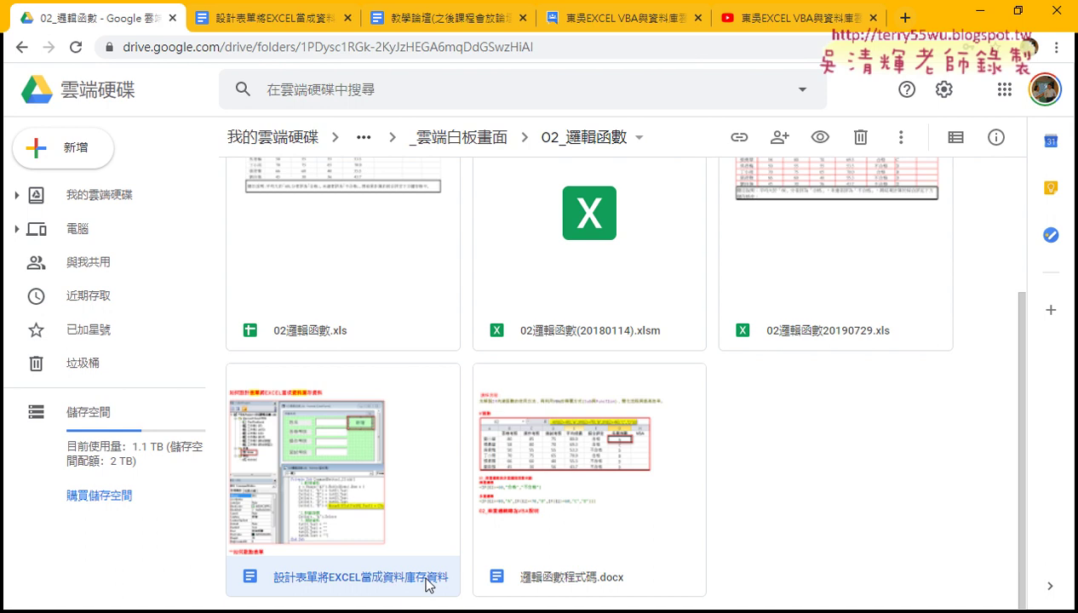
double_click(341, 467)
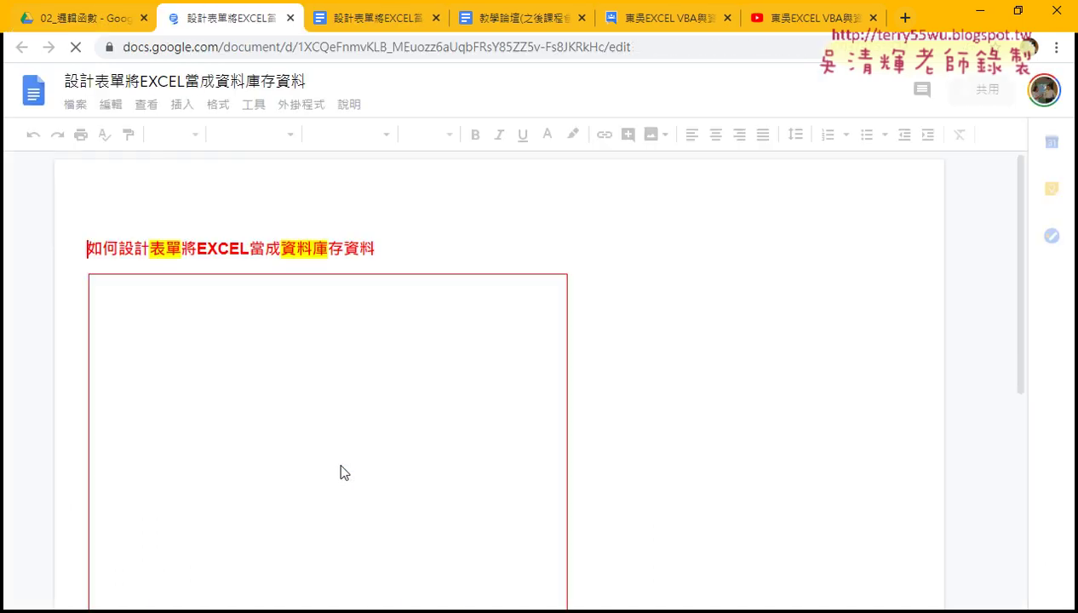
Scroll to the doc's VBA UserForm screenshot, then switch to the Excel workbook
scroll(721, 454, "down", 1)
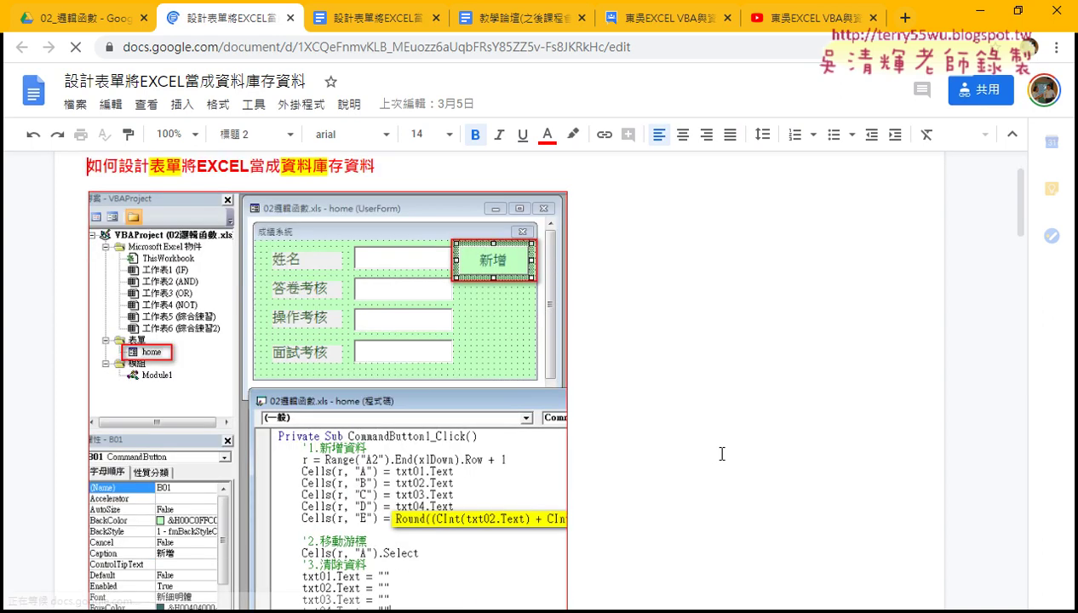
scroll(721, 454, "down", 1)
scroll(722, 454, "down", 2)
scroll(721, 454, "up", 2)
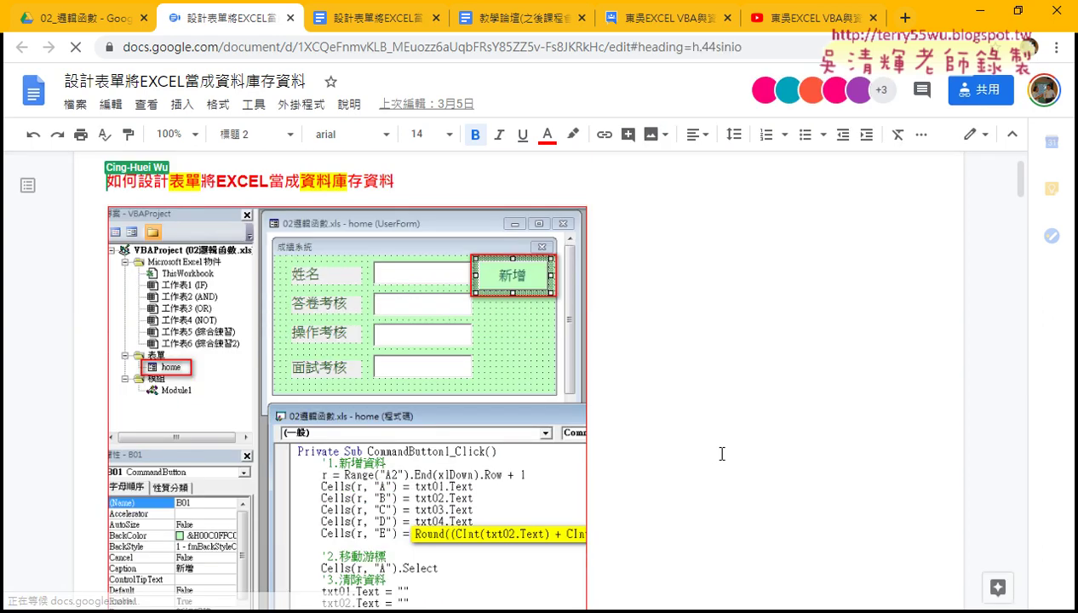
scroll(721, 454, "up", 1)
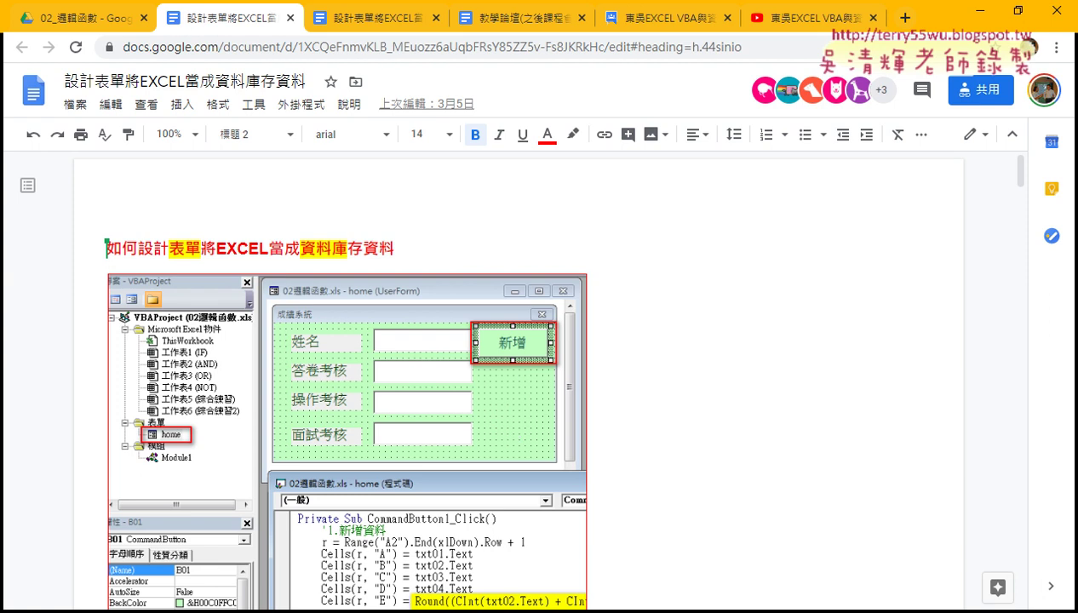
key("alt+Tab")
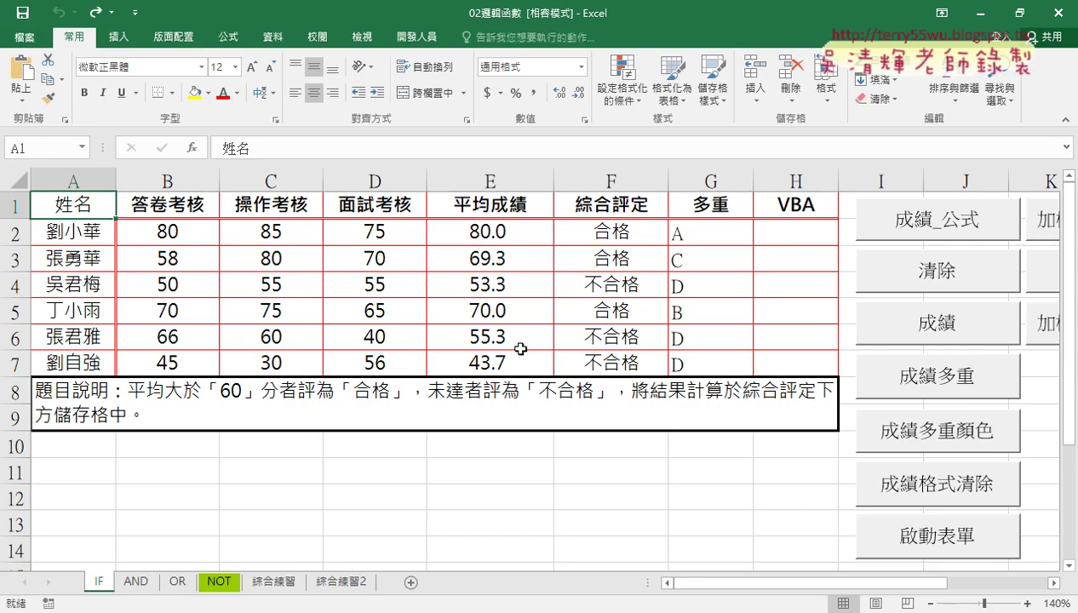
Highlight columns E–G (平均成績, 綜合評定, 多重) and the B–D exam columns, then return to Google Docs
left_click(498, 179)
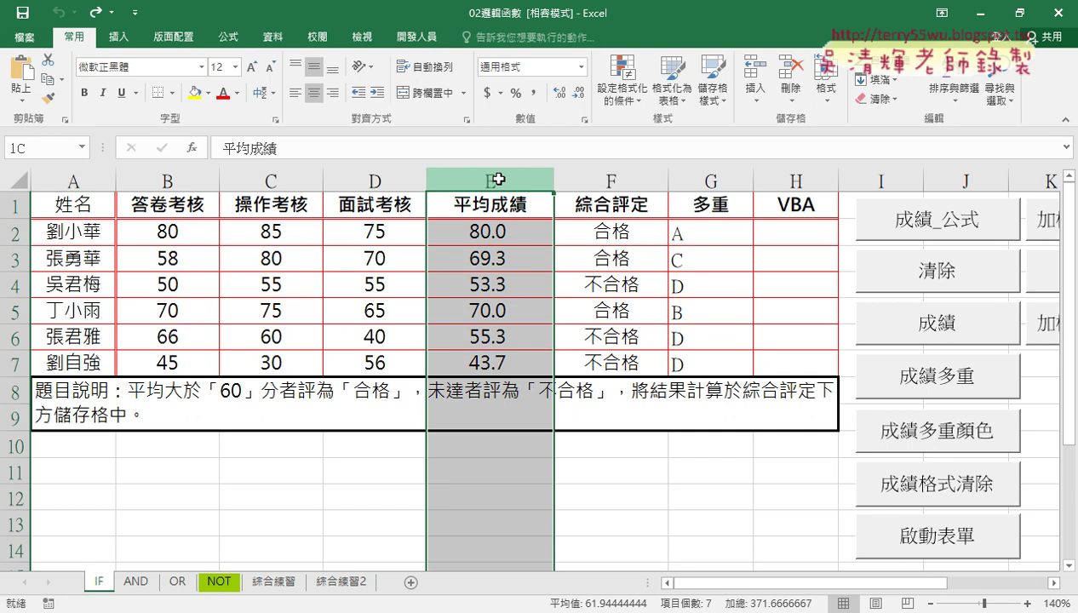
left_click(607, 179)
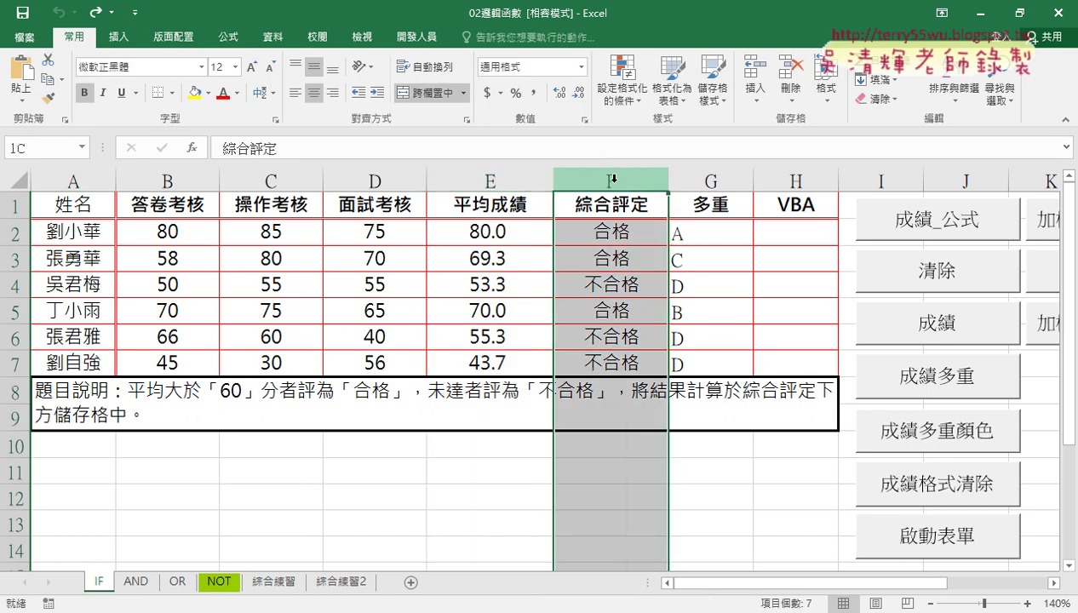
left_click(711, 179)
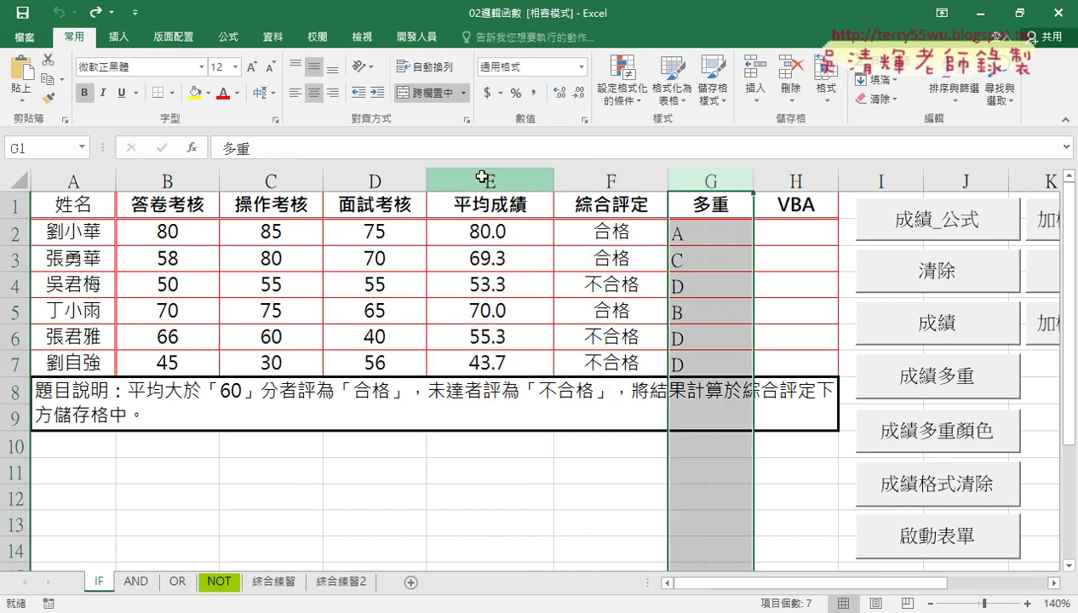
left_click_drag(482, 177, 694, 173)
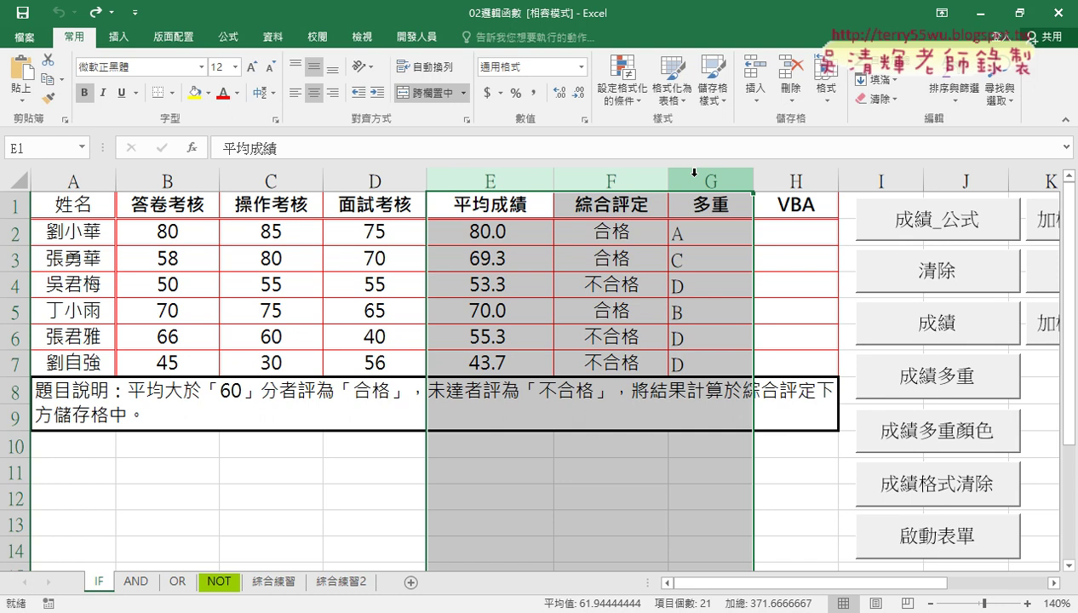
mouse_move(374, 180)
left_mouse_down()
mouse_move(77, 181)
mouse_move(375, 205)
left_mouse_up()
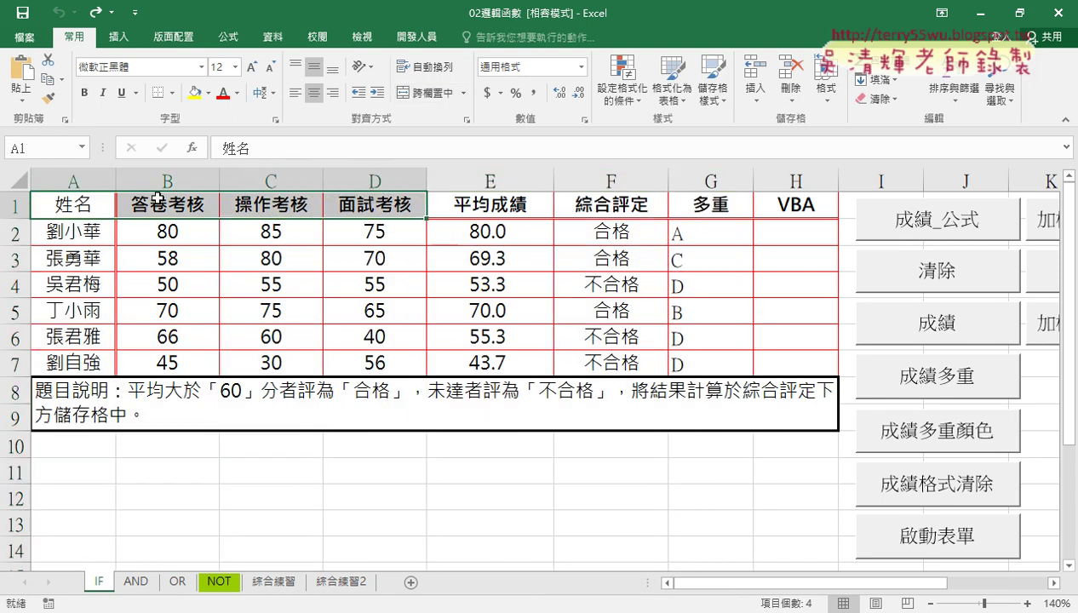
mouse_move(76, 181)
left_mouse_down()
mouse_move(375, 180)
mouse_move(208, 211)
mouse_move(99, 212)
left_mouse_up()
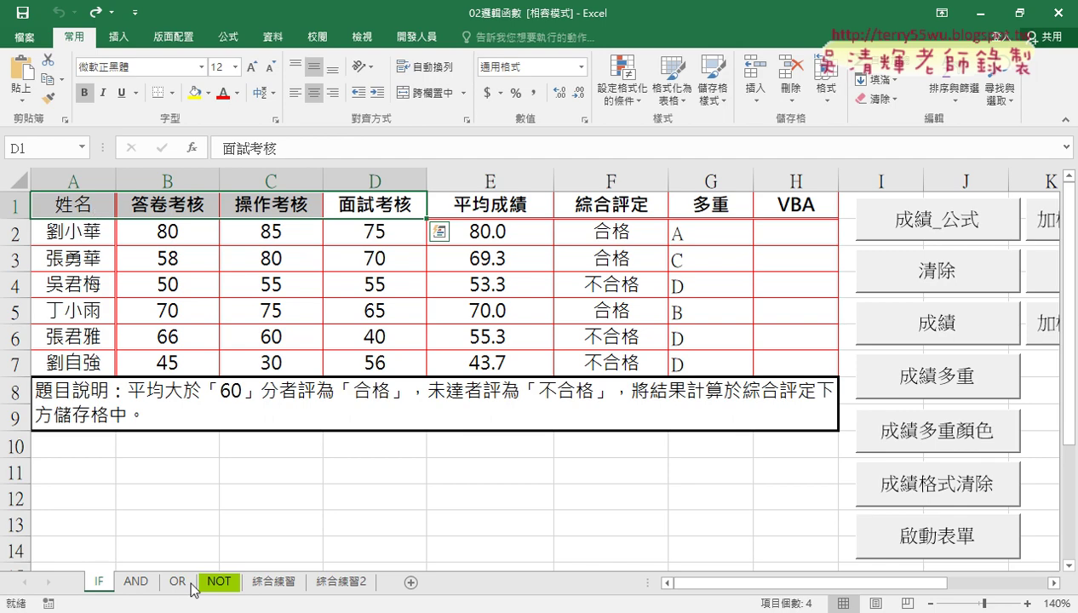
left_click(193, 610)
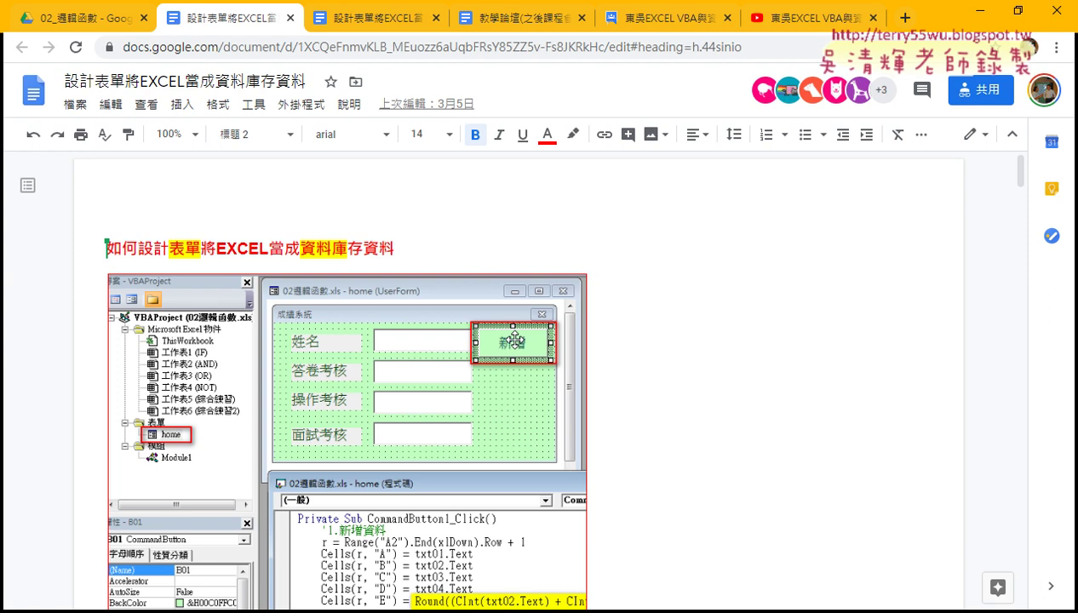
Back in Excel, clear the instruction note from rows 8–9 below the score table
left_click(976, 20)
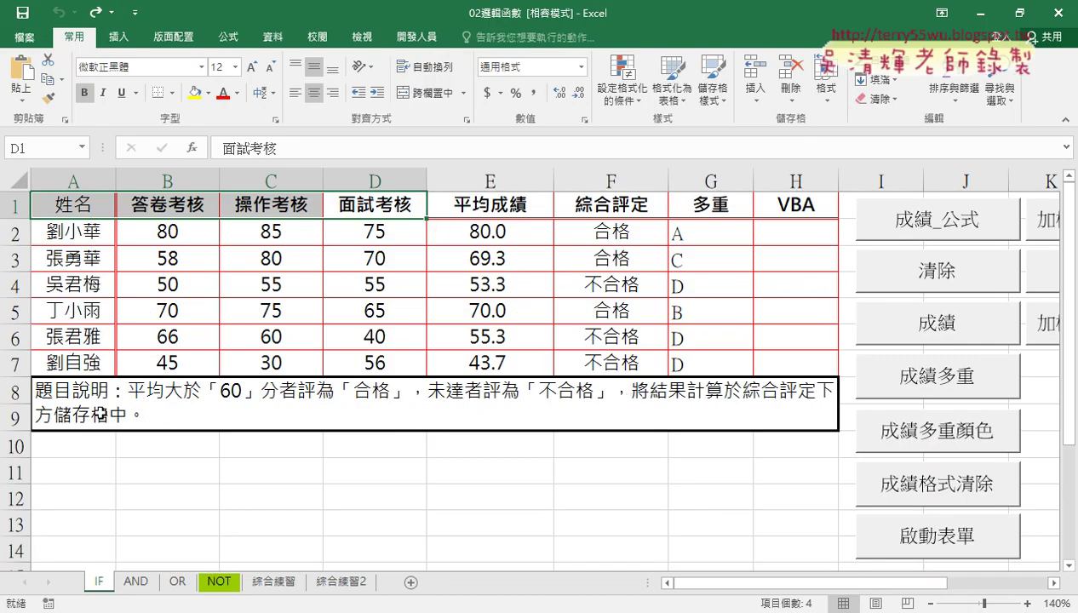
left_click_drag(12, 388, 12, 416)
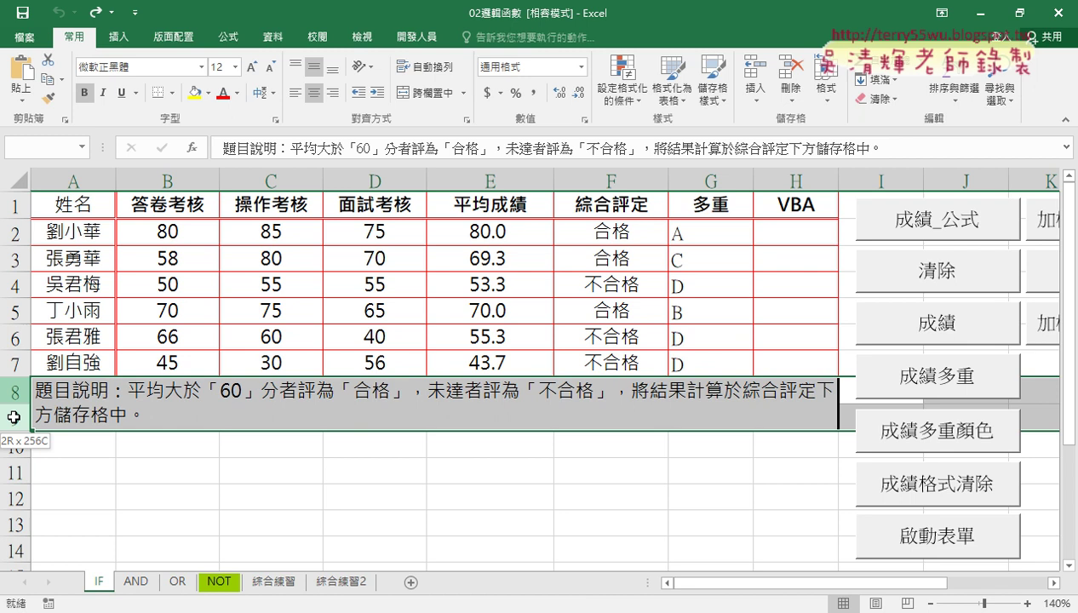
right_click(150, 397)
left_click(145, 286)
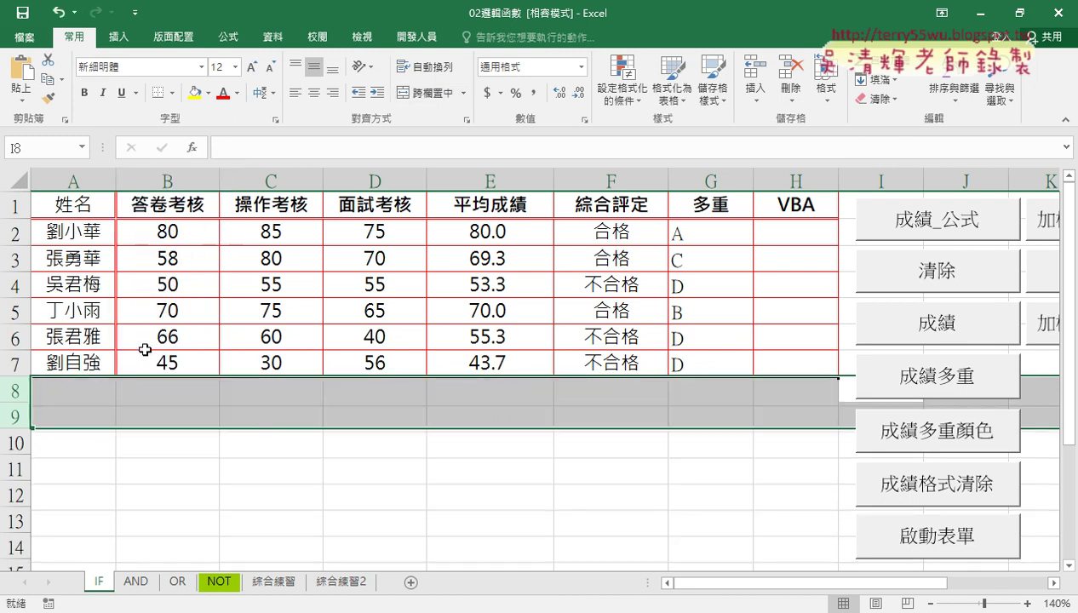
left_click_drag(67, 383, 806, 379)
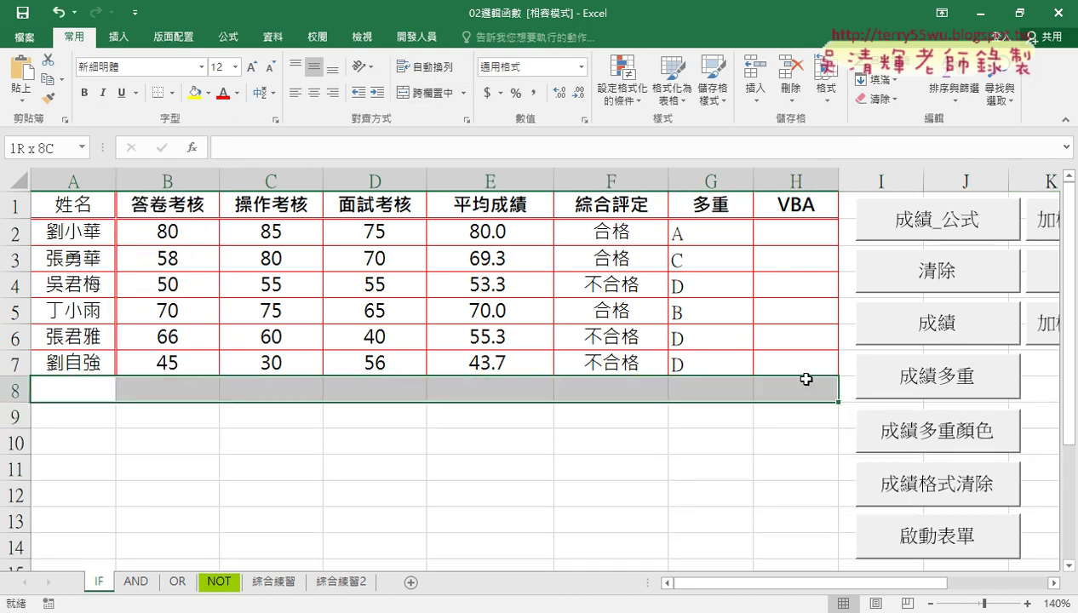
left_click(77, 204)
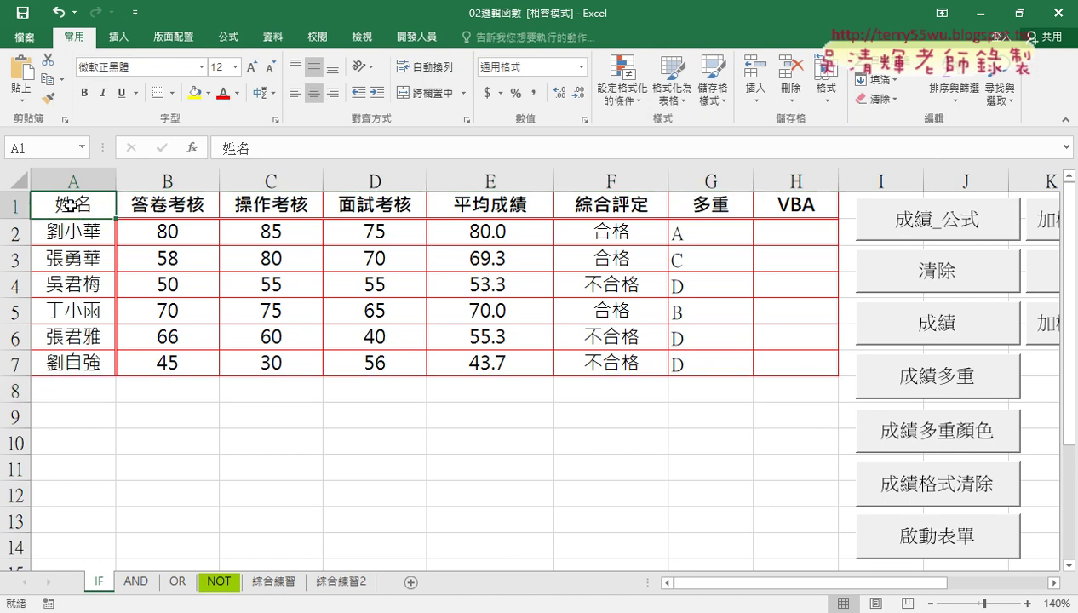
Launch and close the existing 成績系統 form via 啟動表單, then show the 開發人員 tab
left_click(947, 546)
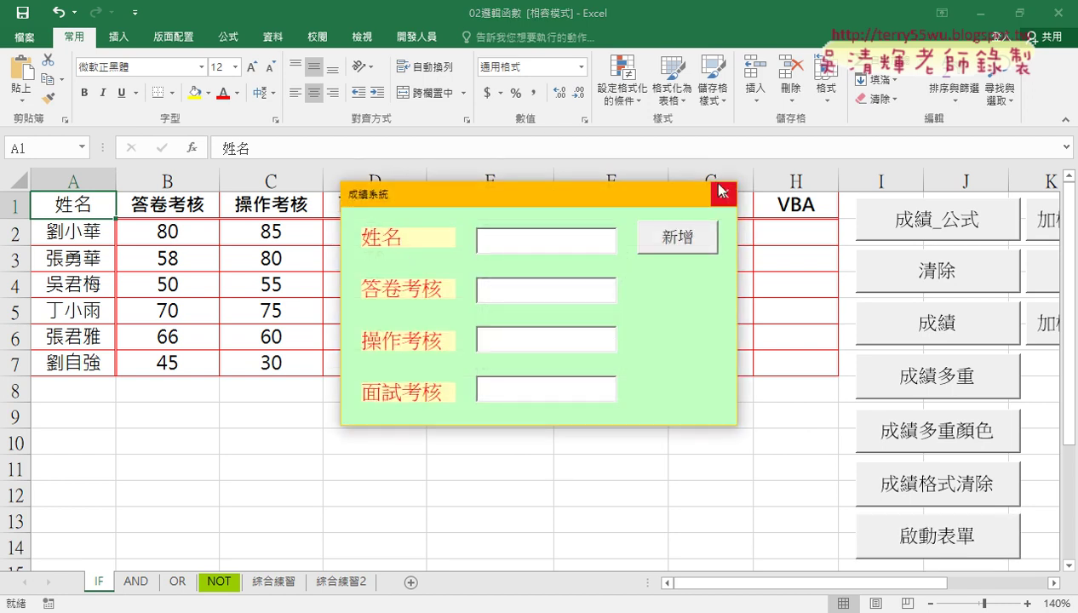
left_click(724, 194)
left_click(532, 309)
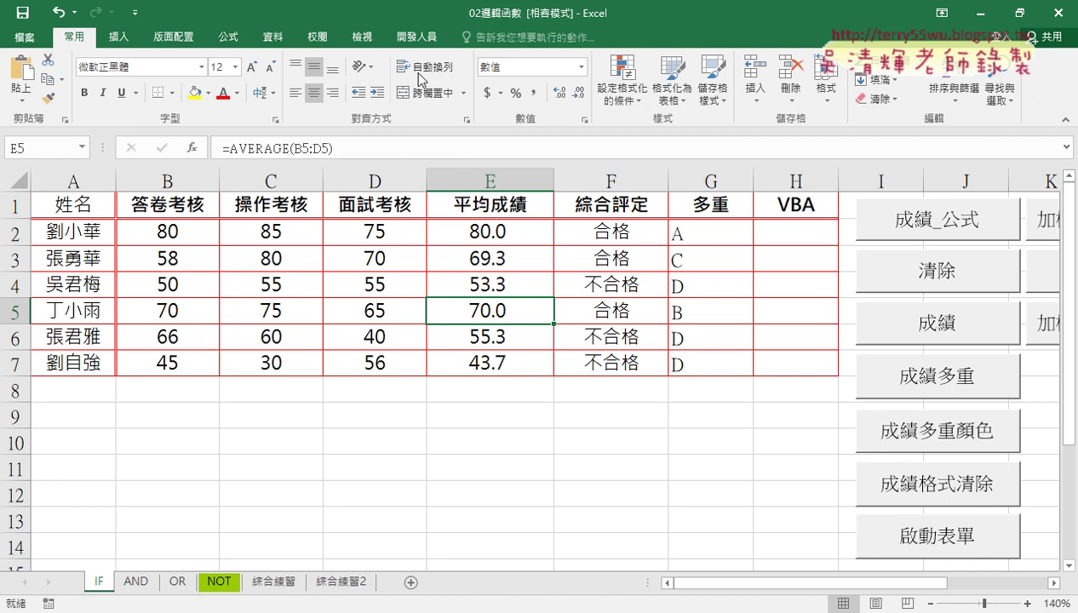
left_click(419, 39)
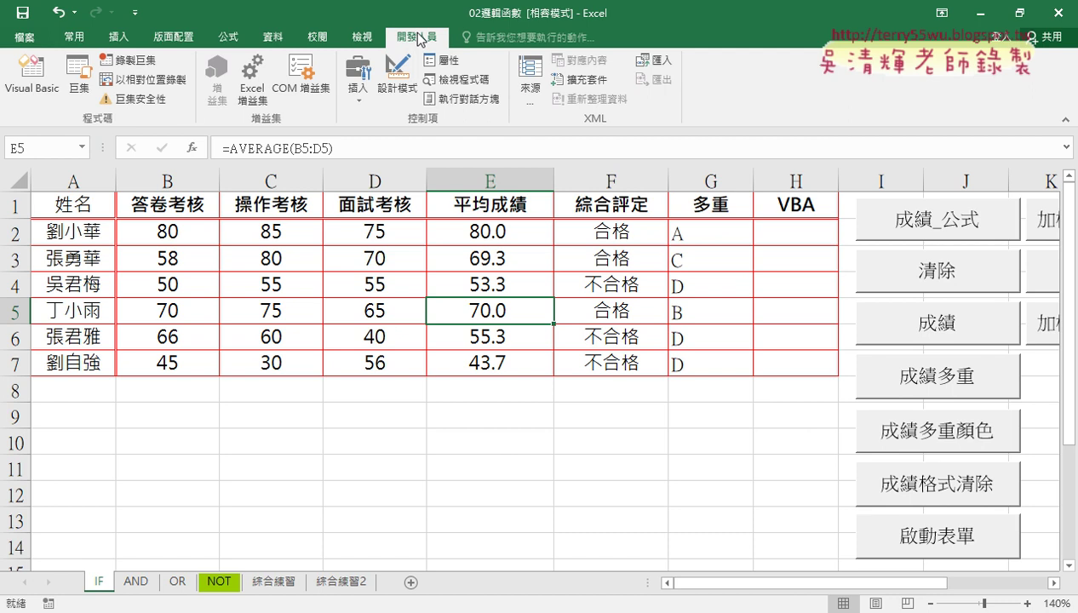
Open the Visual Basic editor and enlarge the Project Explorer and Properties panes
left_click(43, 89)
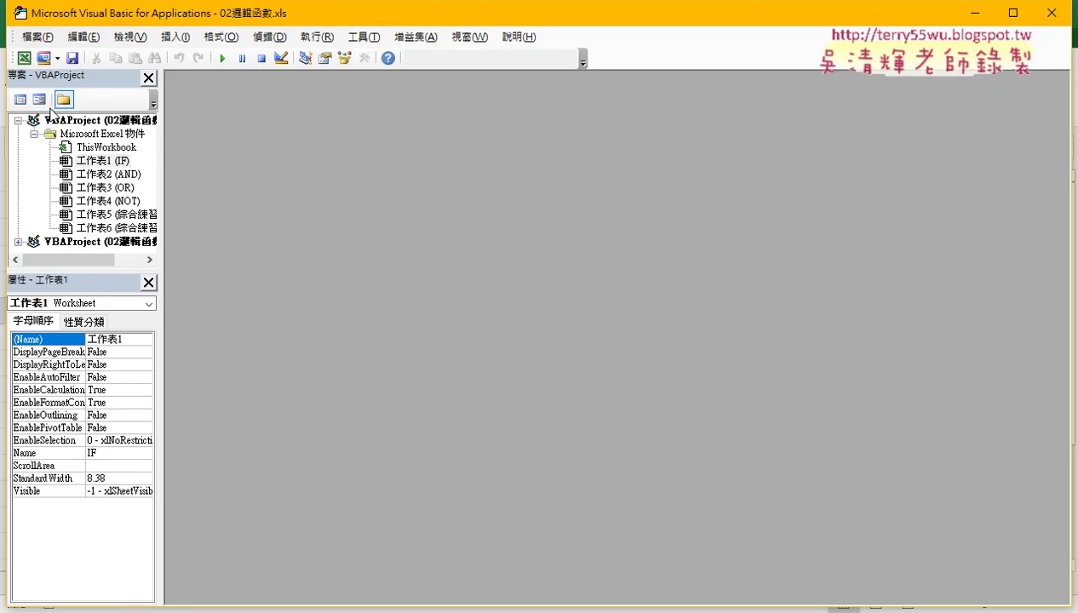
left_click_drag(91, 271, 94, 380)
left_click_drag(162, 243, 344, 239)
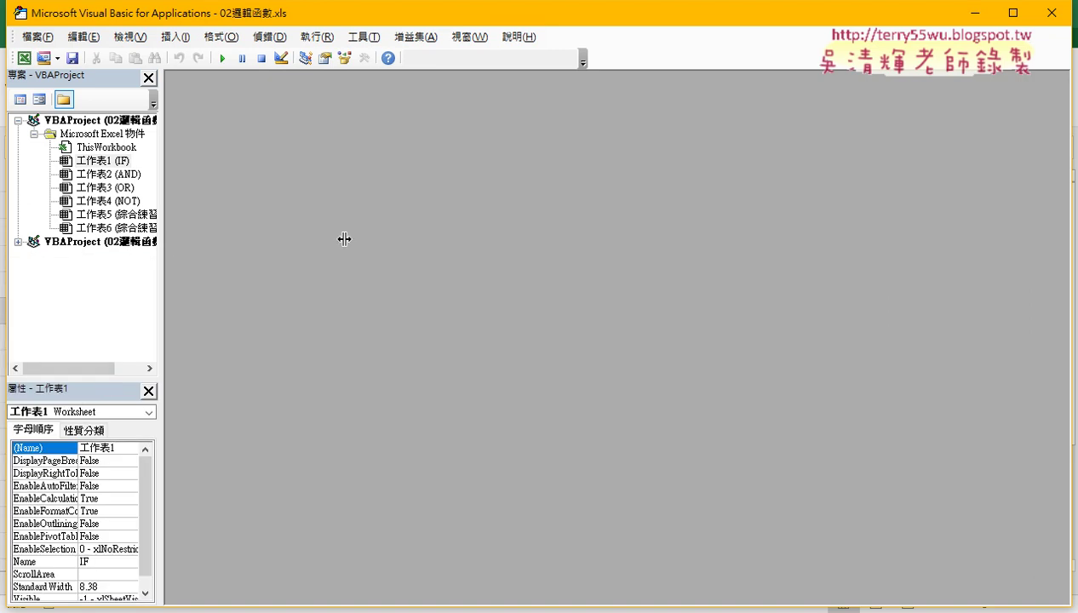
right_click(90, 161)
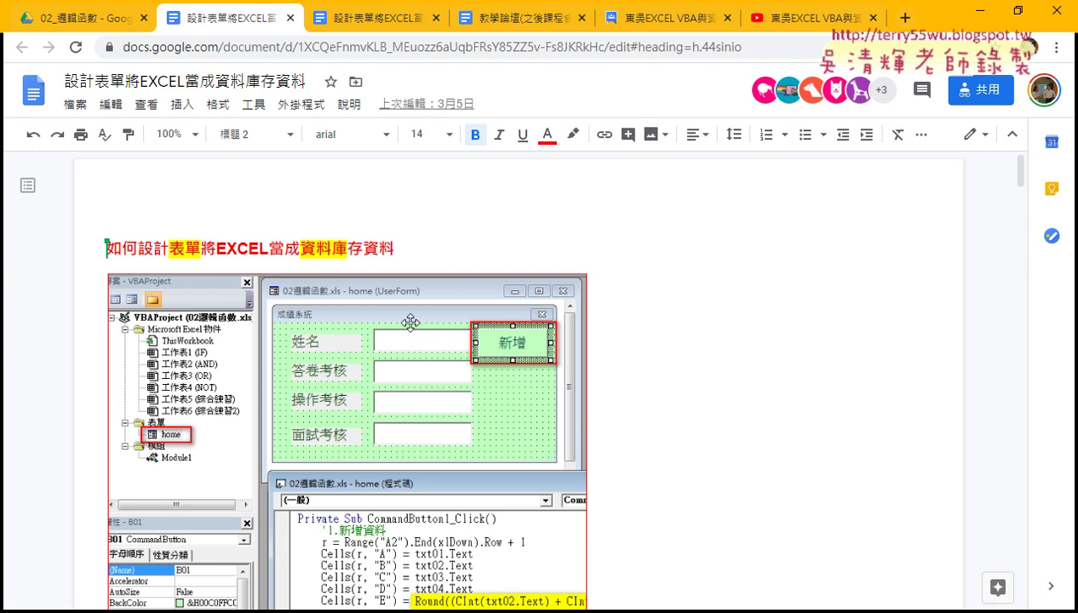
Mark up the 成績系統 form on the reference image, clear the marks, and minimize Chrome
mouse_move(266, 303)
left_mouse_down()
mouse_move(271, 376)
mouse_move(279, 322)
mouse_move(529, 315)
mouse_move(515, 489)
mouse_move(300, 494)
mouse_move(276, 445)
left_mouse_up()
left_click_drag(325, 341, 315, 337)
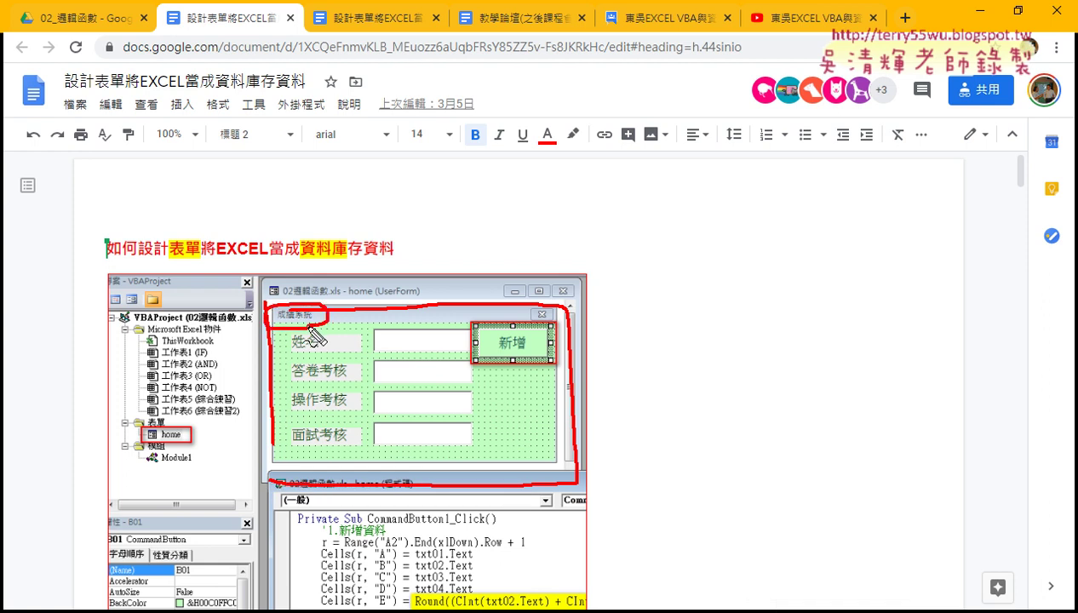
mouse_move(322, 211)
left_mouse_down()
mouse_move(311, 322)
mouse_move(343, 293)
left_mouse_up()
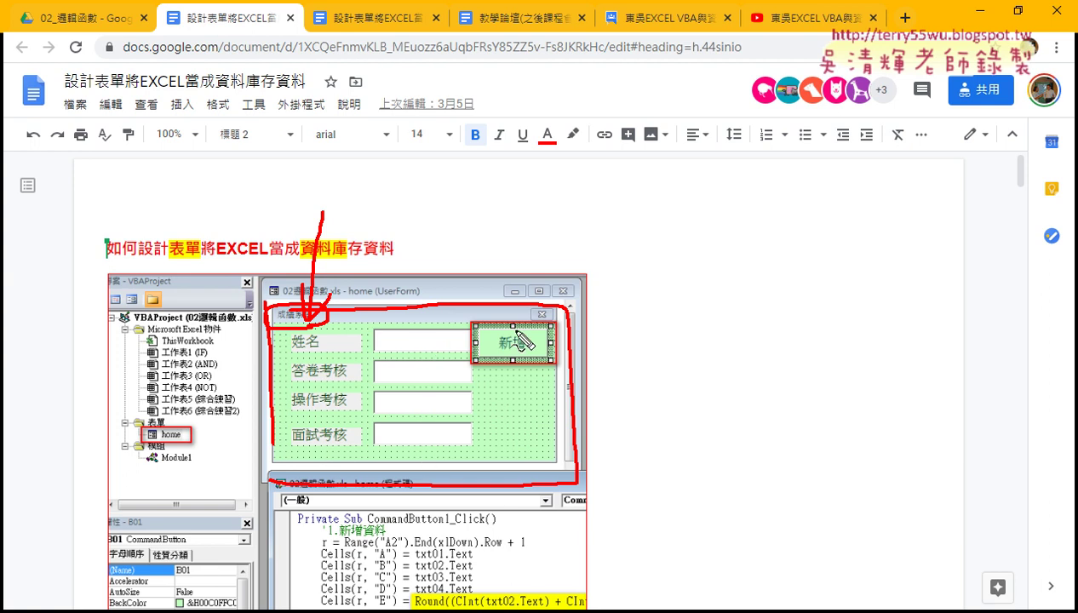
key("Escape")
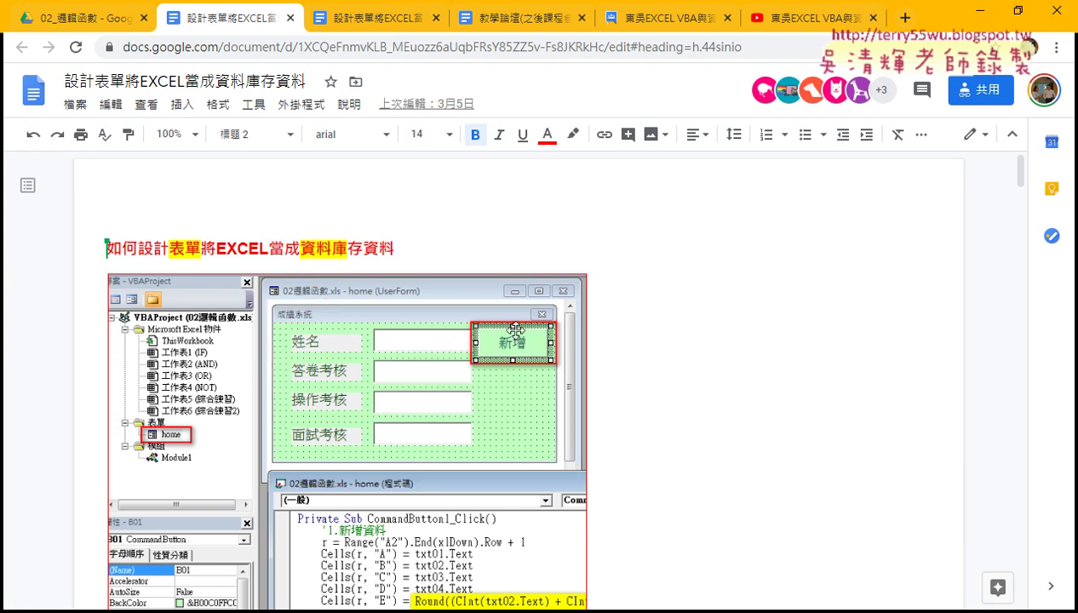
left_click(975, 10)
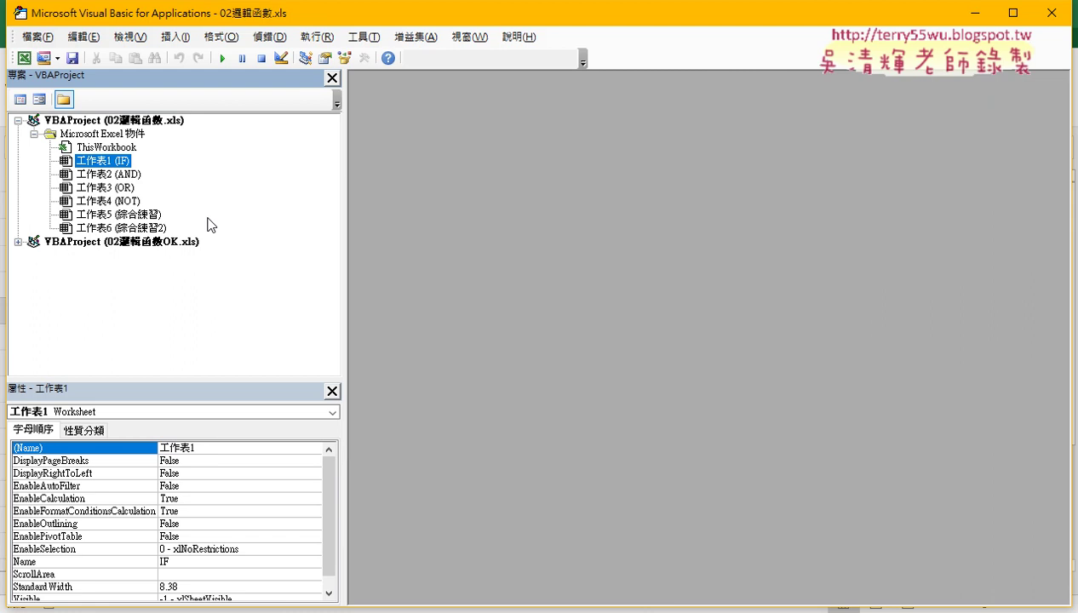
Insert a new UserForm via 插入 > 自訂表單 and place the Toolbox beside it
right_click(99, 161)
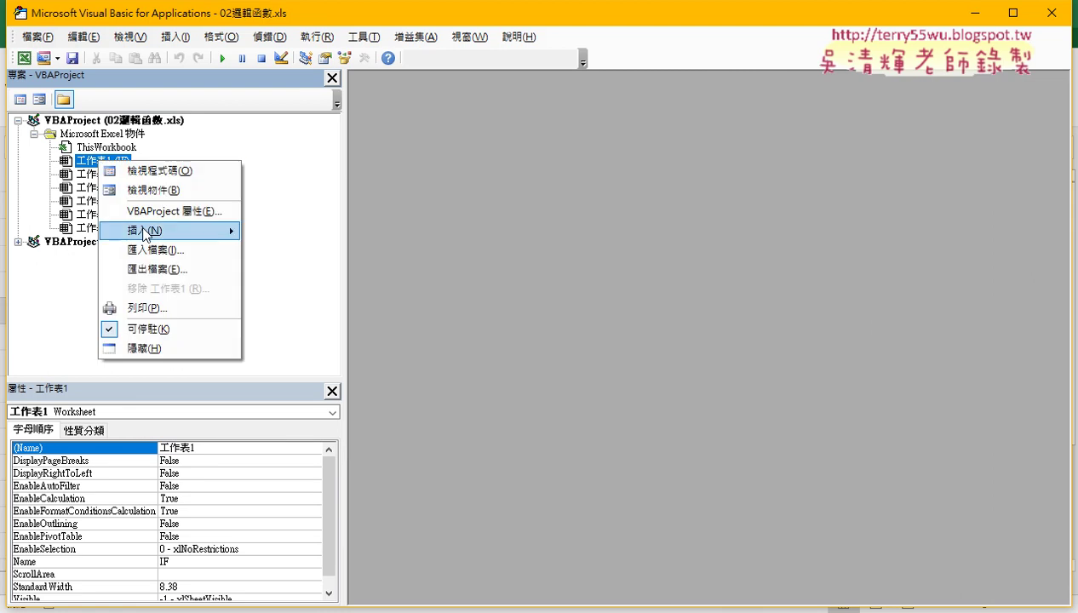
mouse_move(170, 231)
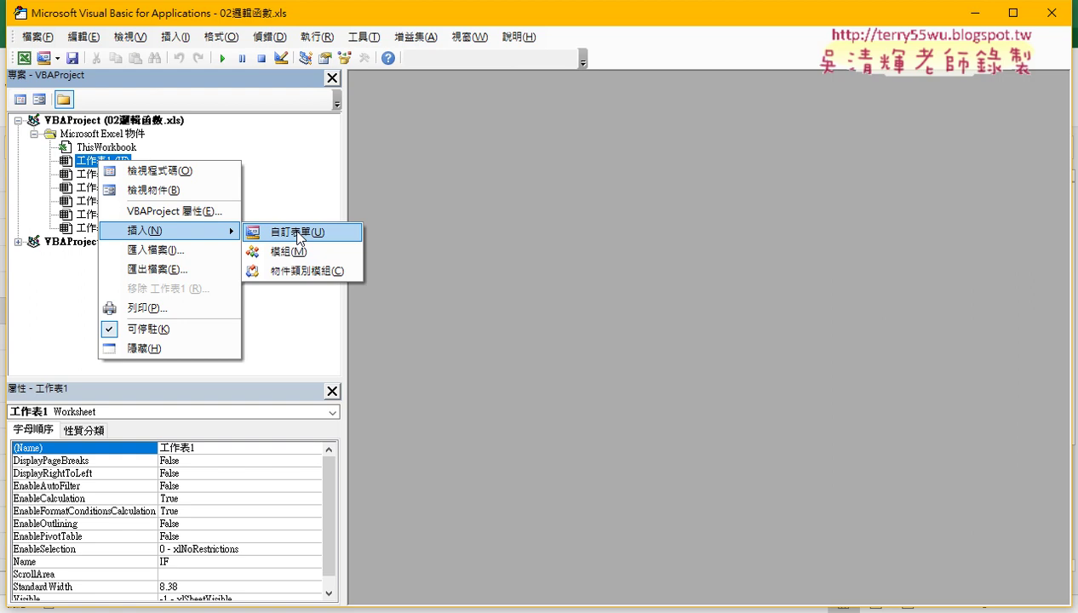
left_click(298, 235)
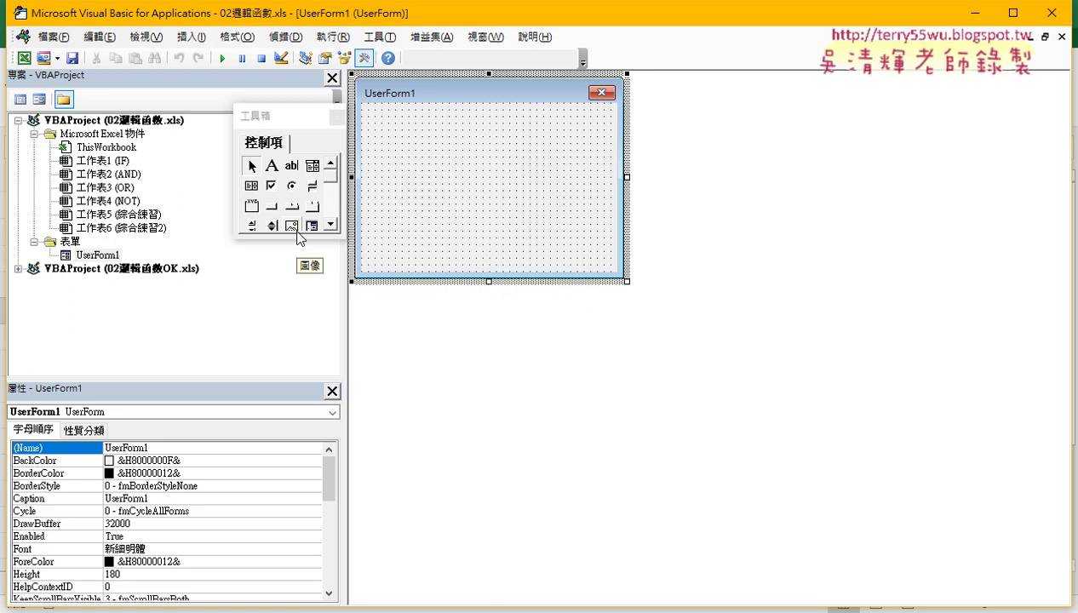
left_click(272, 119)
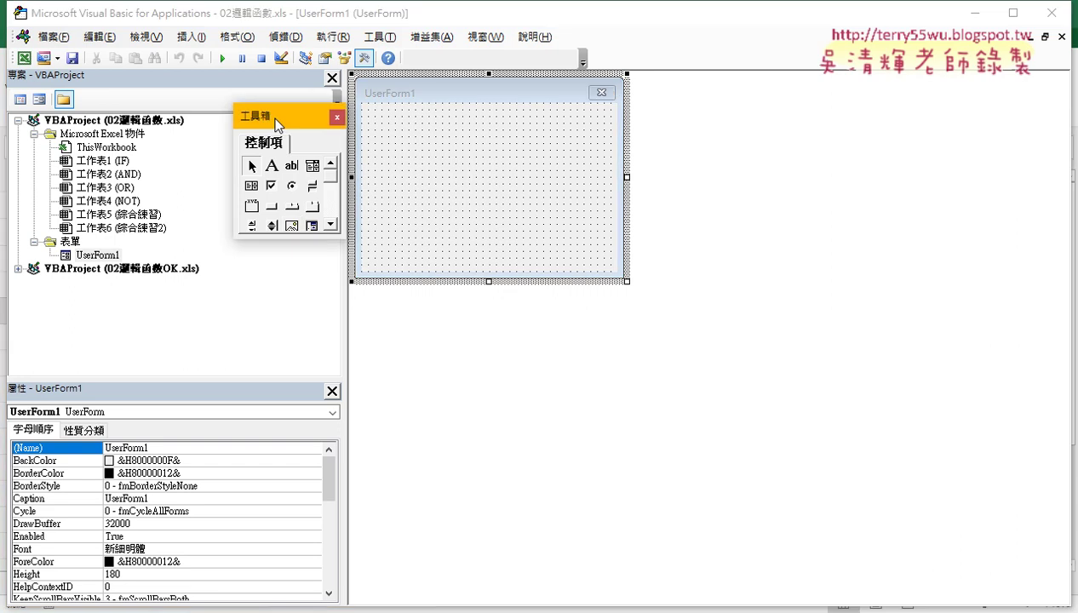
mouse_move(274, 123)
left_mouse_down()
mouse_move(692, 100)
mouse_move(689, 89)
left_mouse_up()
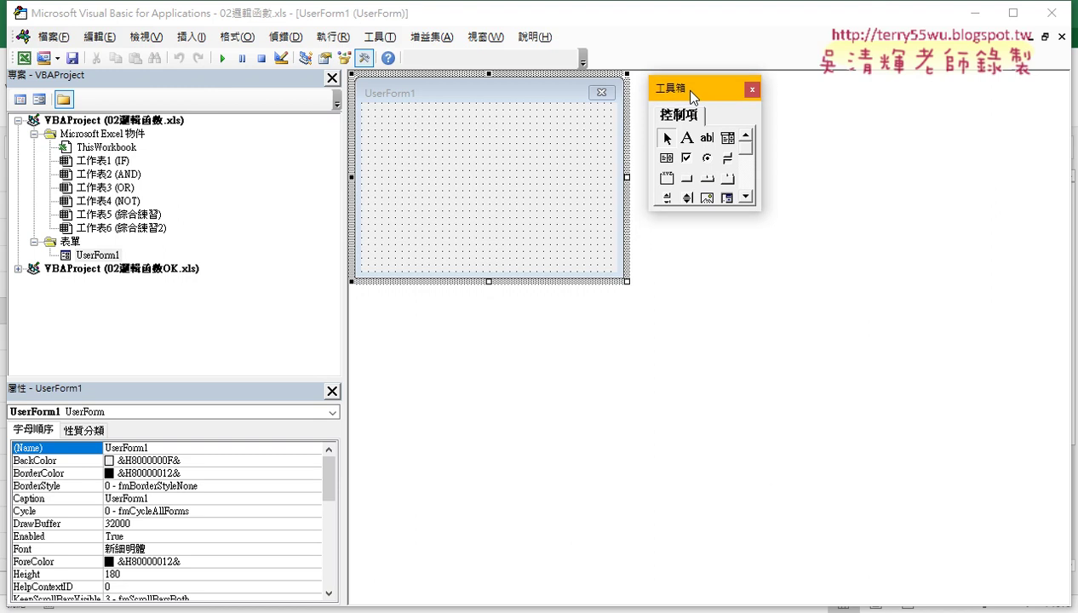
left_click(751, 90)
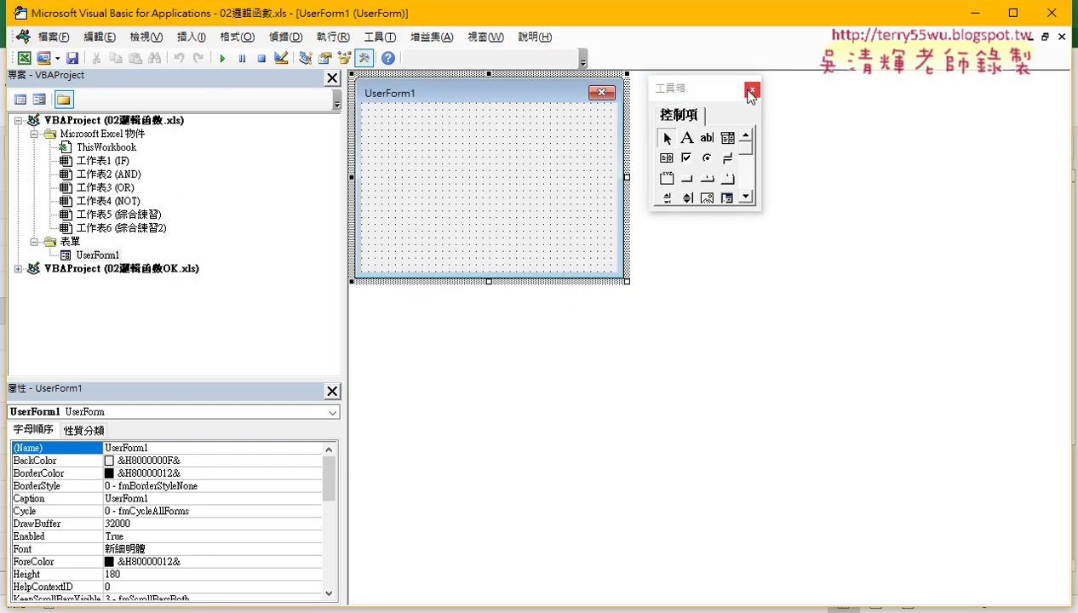
left_click(144, 37)
left_click(174, 276)
Resize UserForm1 to about 228.75 high and run it with F5
left_click_drag(344, 212, 244, 216)
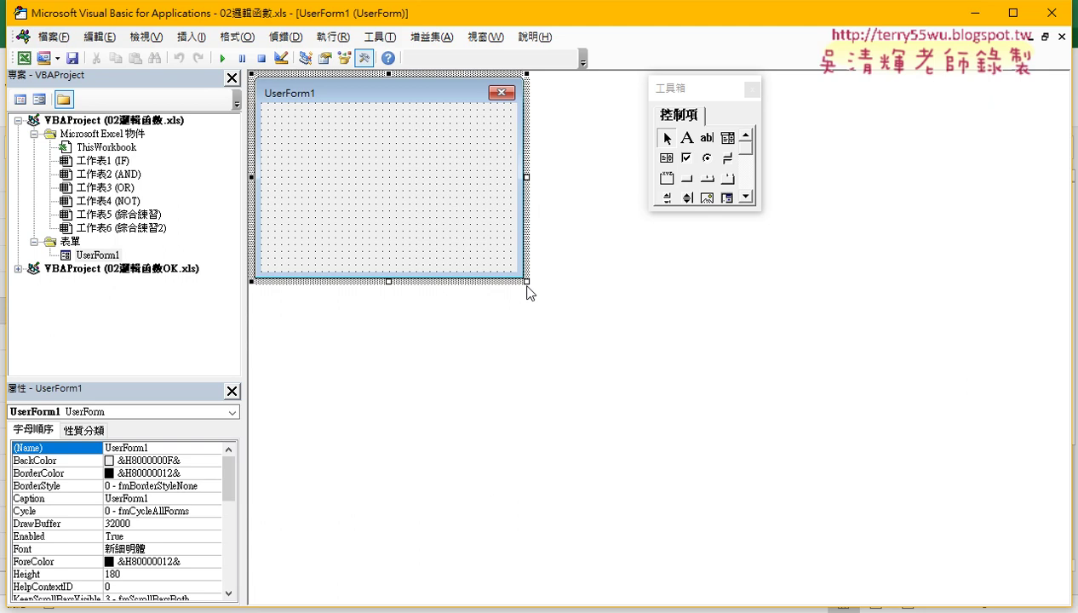
mouse_move(527, 282)
left_mouse_down()
mouse_move(848, 457)
mouse_move(529, 289)
mouse_move(1069, 601)
mouse_move(509, 312)
mouse_move(501, 289)
mouse_move(599, 333)
left_mouse_up()
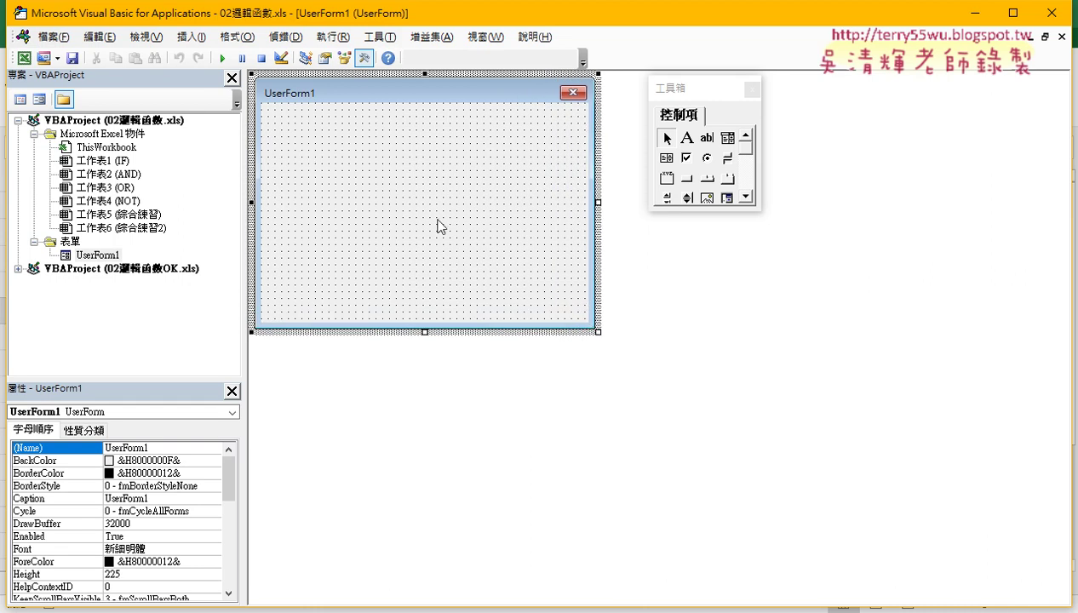
left_click_drag(599, 333, 609, 337)
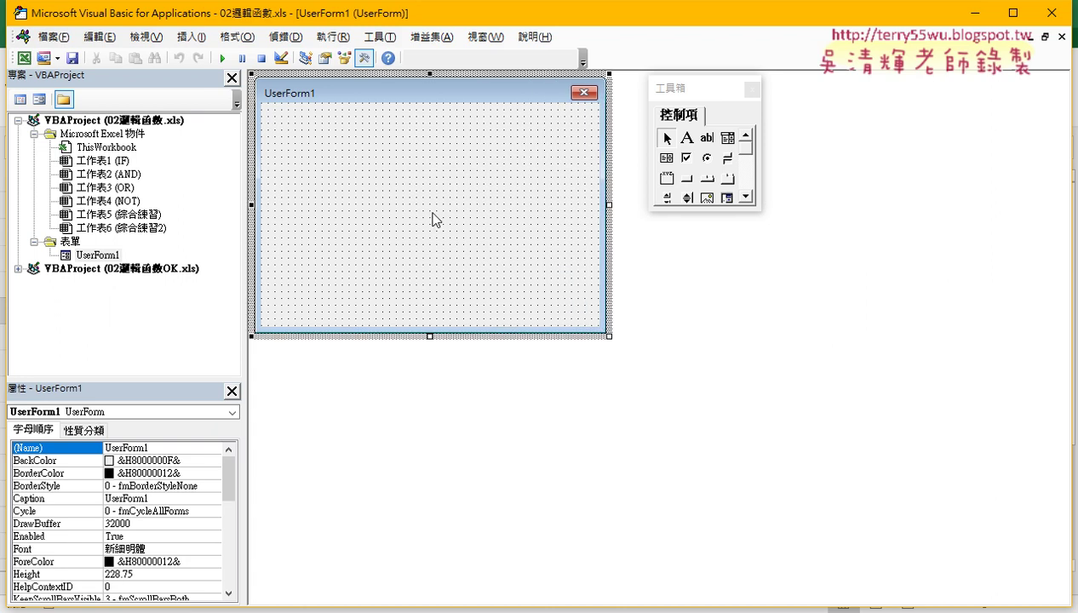
left_click(222, 58)
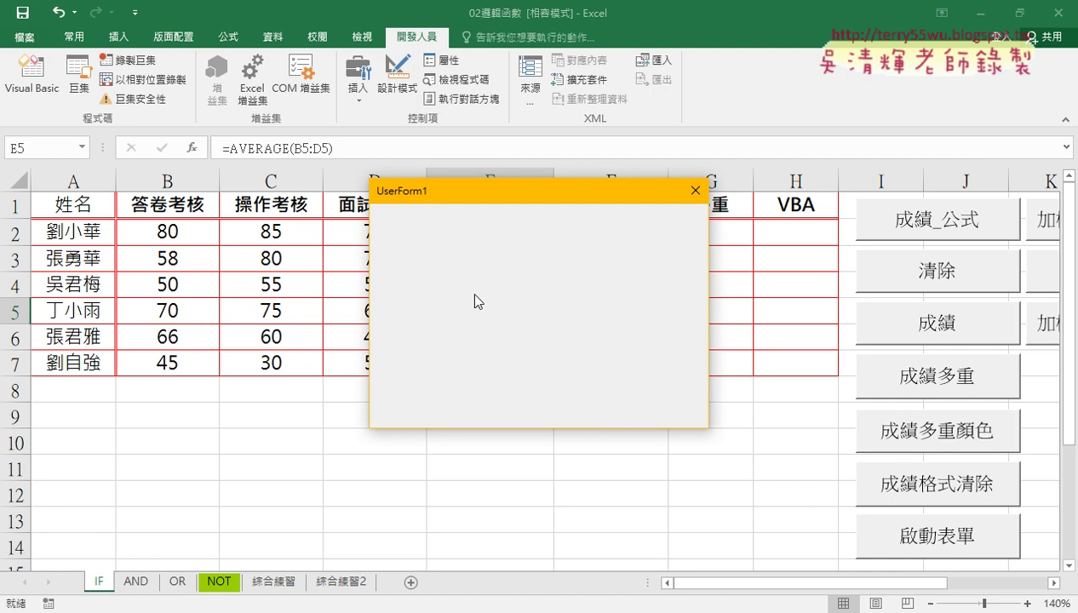
Close the running blank UserForm1 and minimize Chrome to return to the editor
left_click(696, 191)
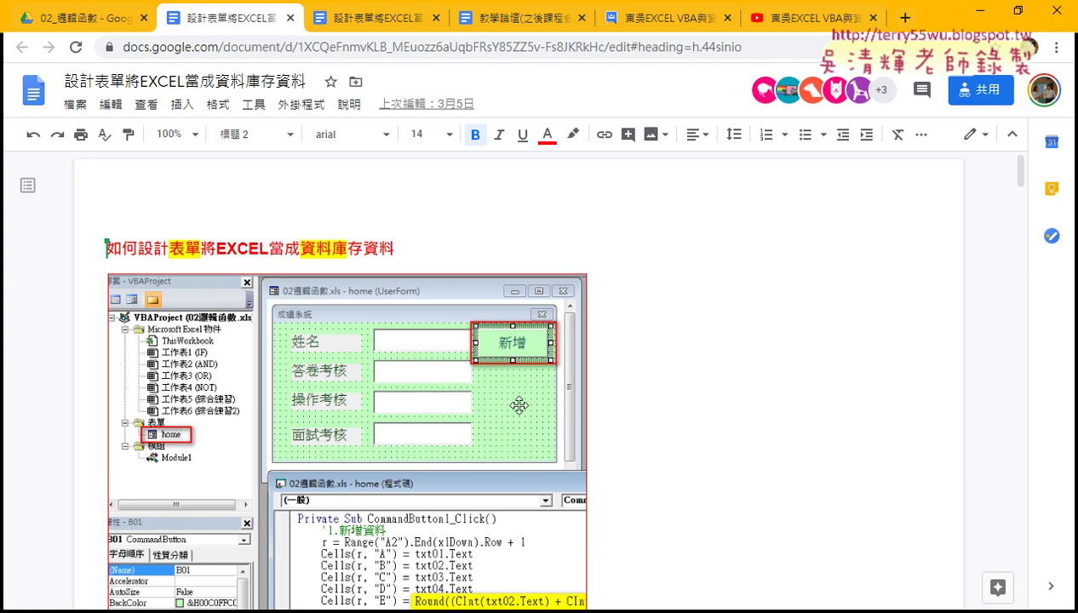
left_click(980, 12)
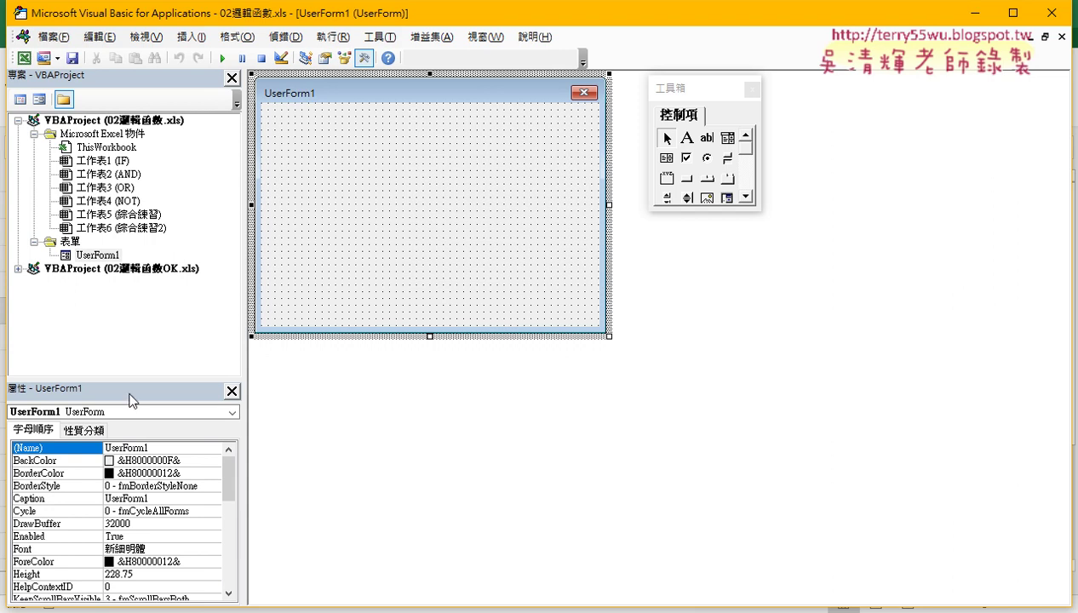
Drag the Project/Properties splitter up to list more UserForm1 properties, then select (Name)
left_click_drag(132, 377, 135, 286)
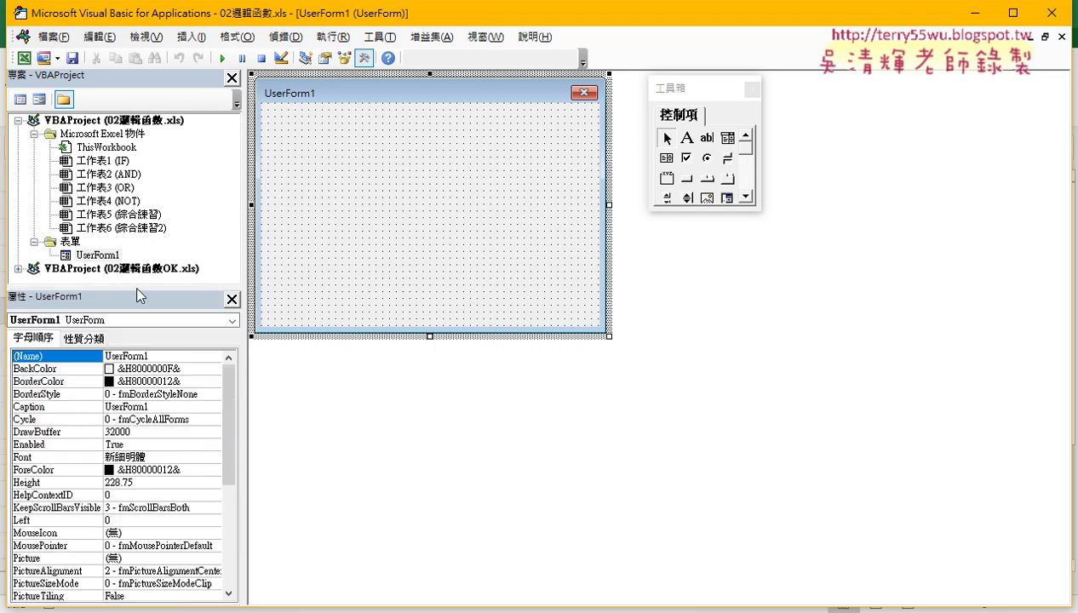
right_click(120, 174)
mouse_move(179, 247)
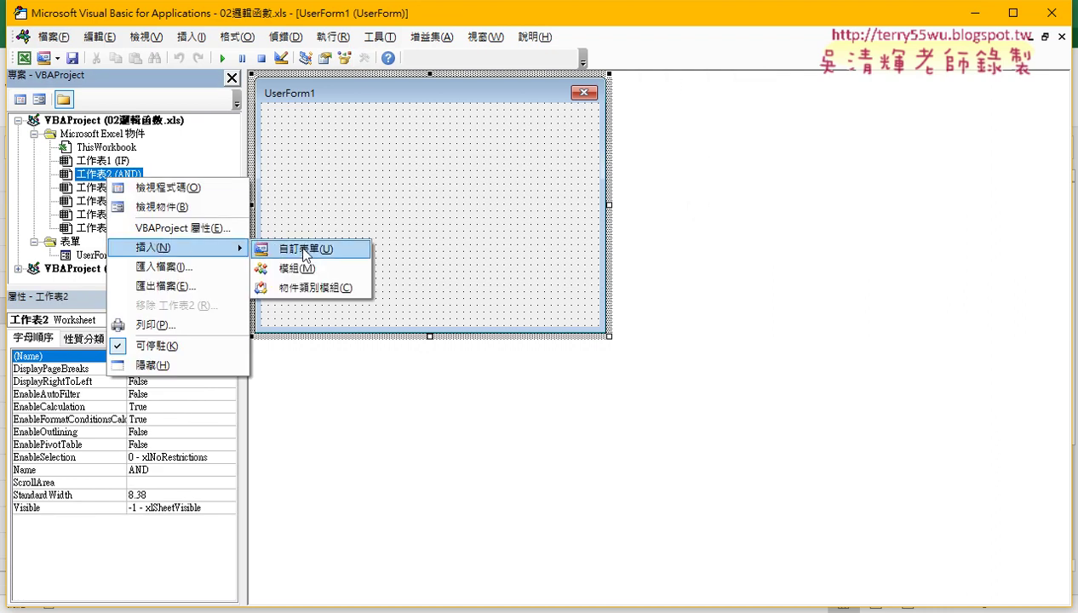
left_click(369, 198)
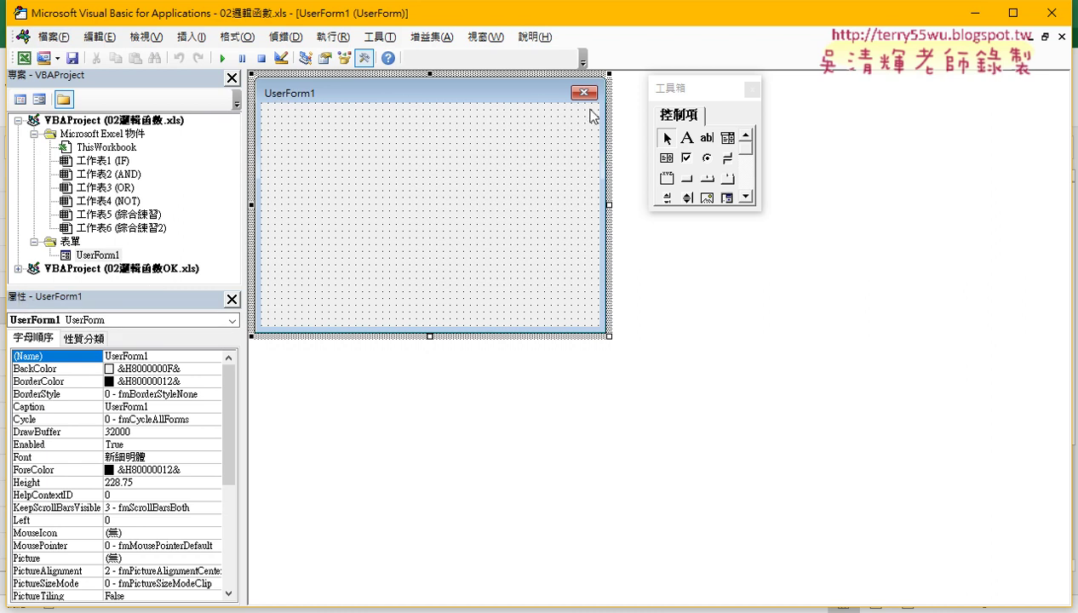
left_click(173, 356)
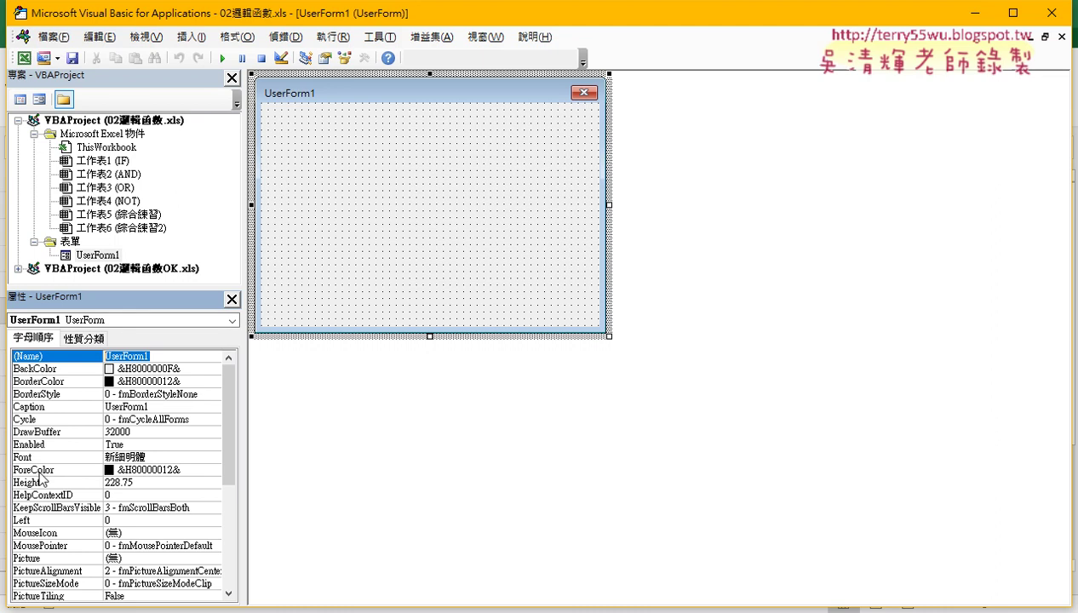
Set UserForm1's Caption property to 成績系統
left_click(41, 407)
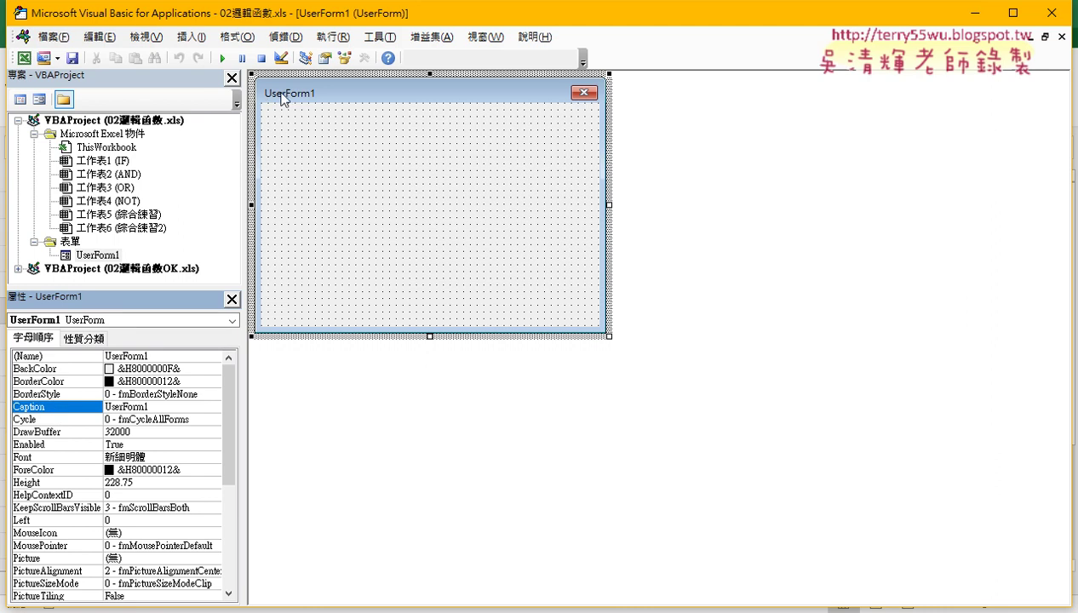
left_click(154, 408)
type("成")
type("績")
type("工系")
type("統")
key("Return")
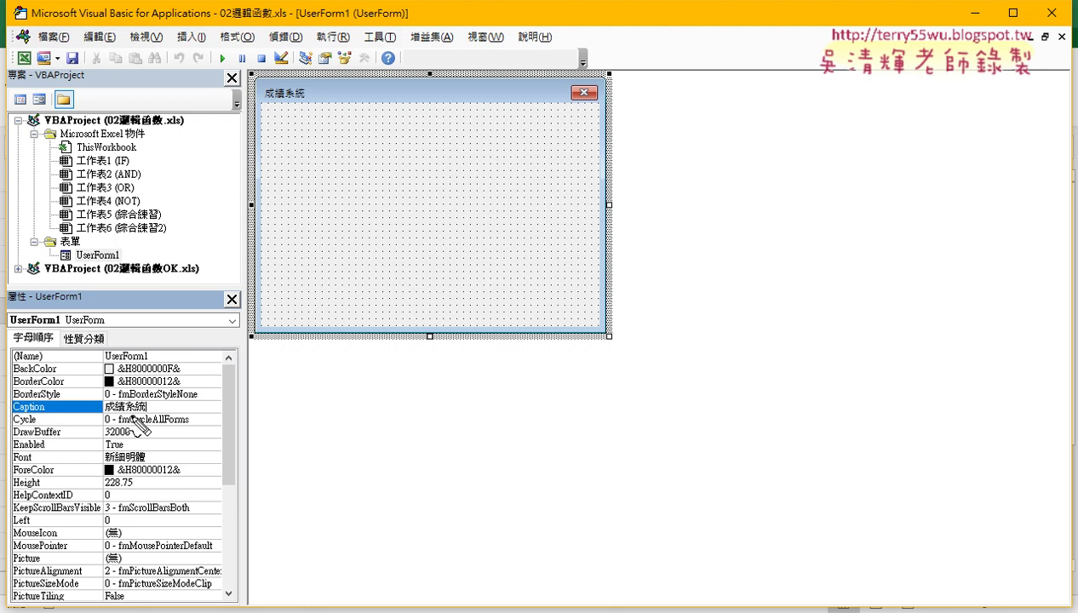
Circle the new Caption value and form title with the pen, then erase the marks
left_click_drag(150, 400, 153, 417)
left_click_drag(290, 121, 294, 115)
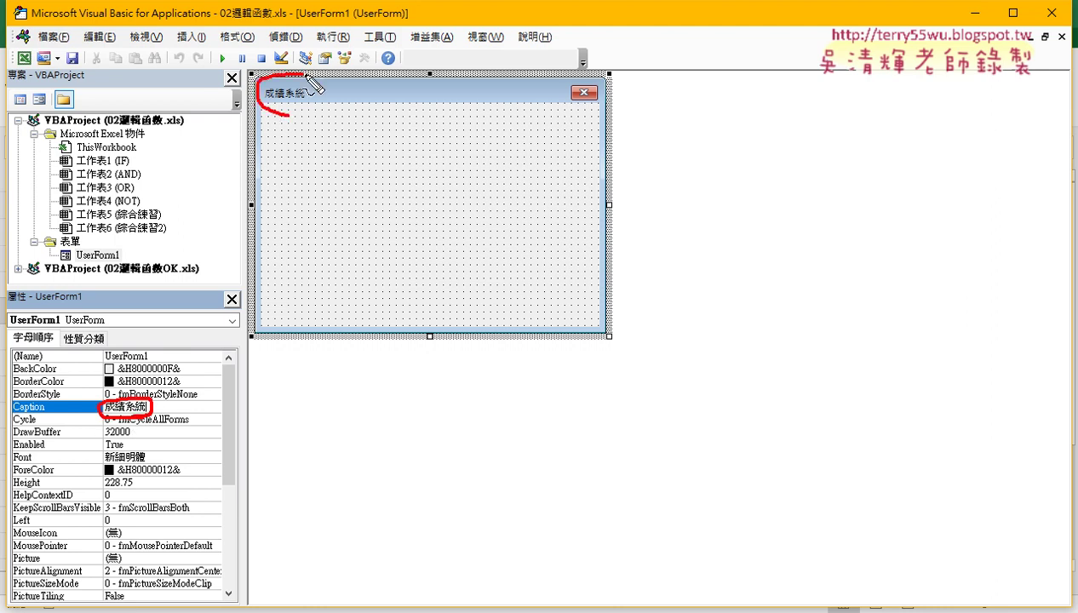
left_click_drag(51, 417, 0, 416)
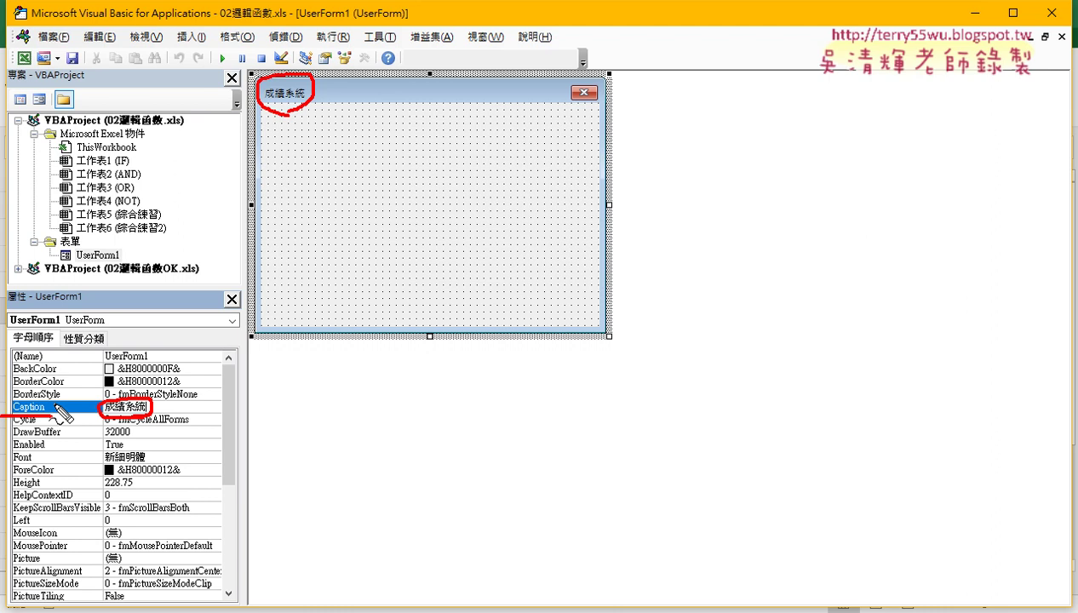
mouse_move(706, 201)
left_mouse_down()
mouse_move(537, 207)
mouse_move(545, 224)
left_mouse_up()
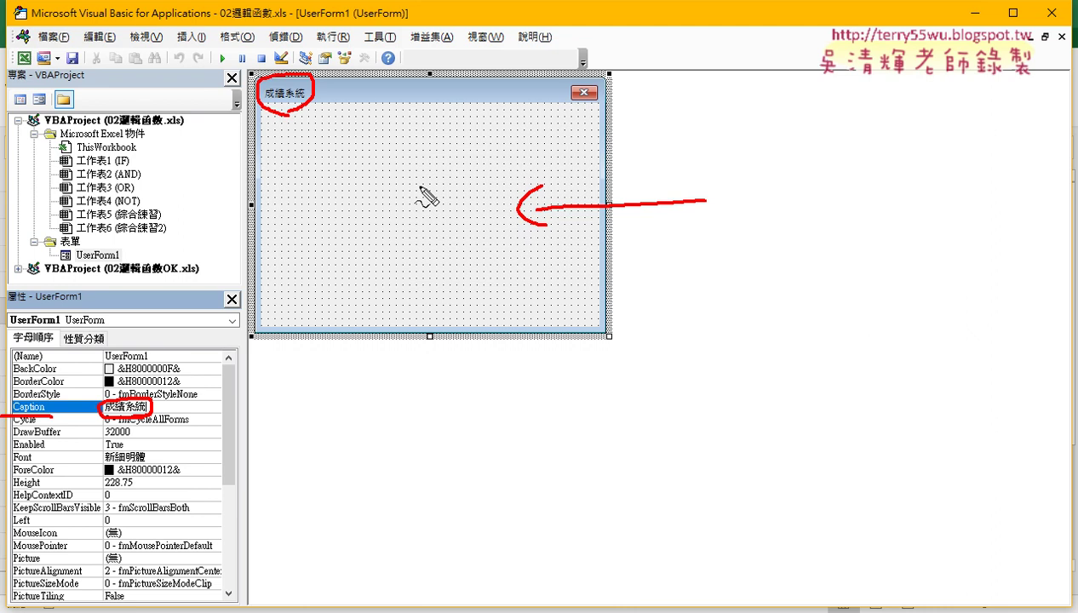
key("Escape")
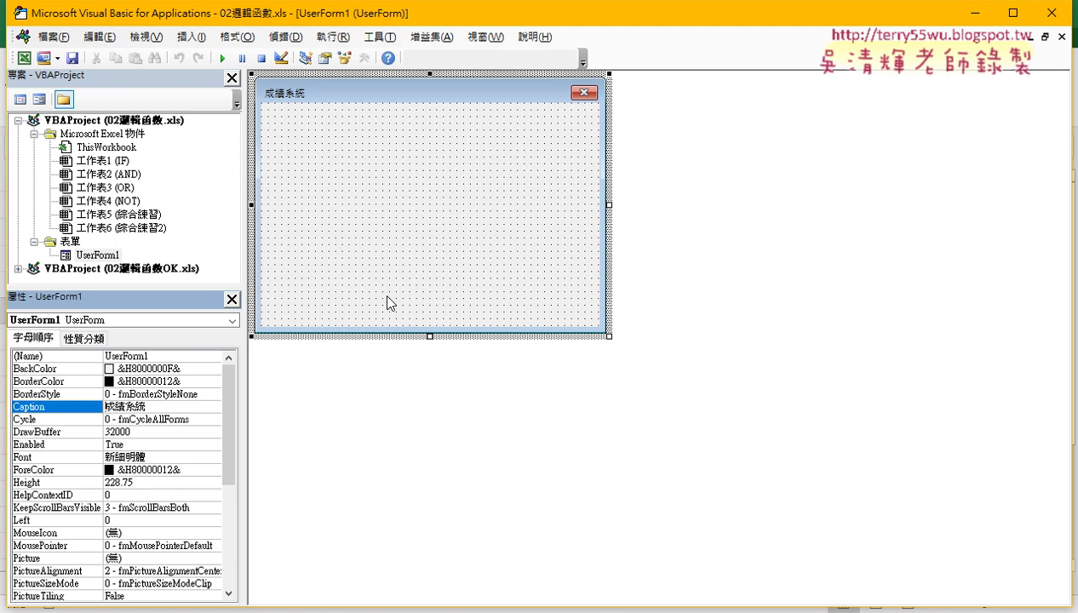
Set the 成績系統 form's BackColor to light green (&H00C0FFC0&) from the Palette
left_click(60, 369)
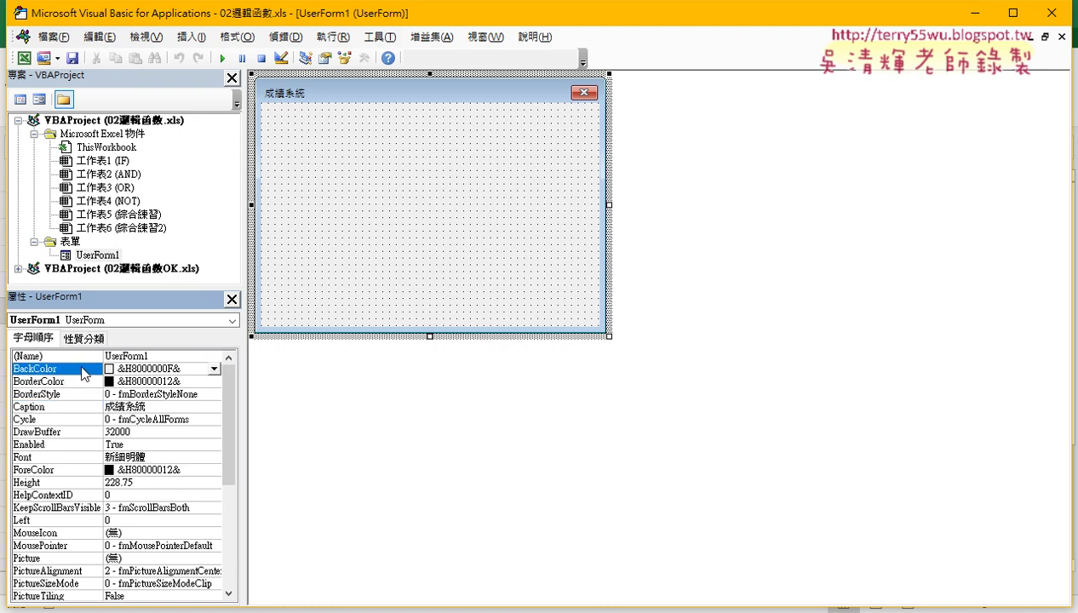
left_click(214, 369)
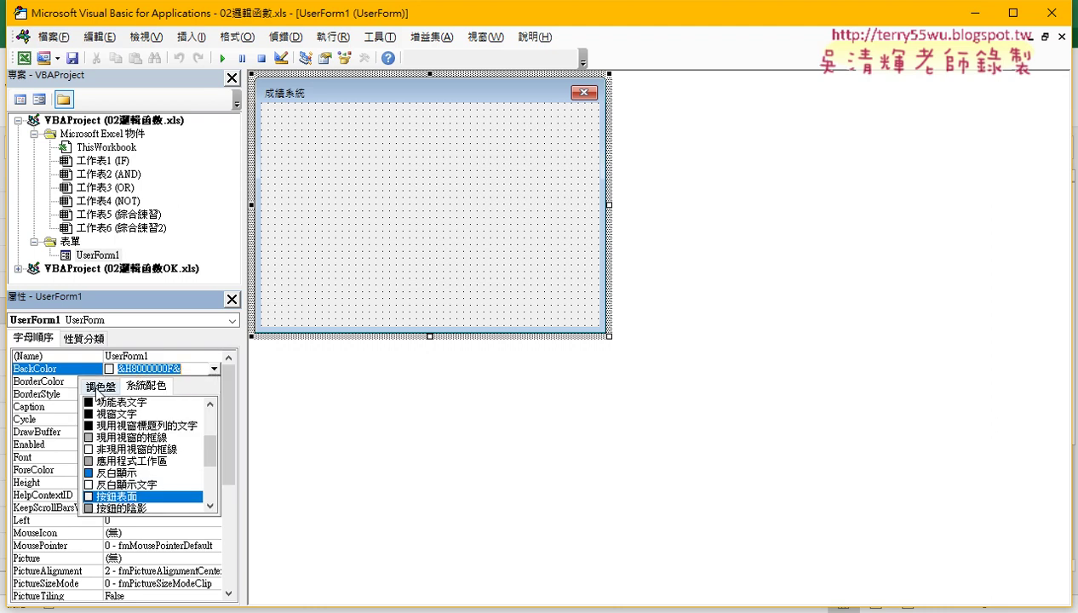
left_click(99, 387)
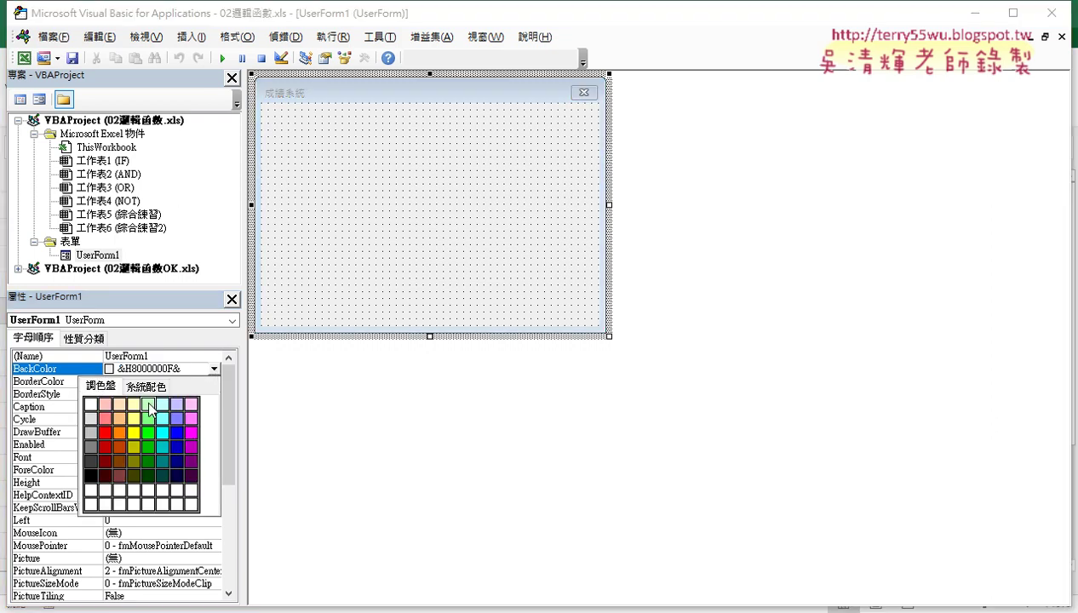
left_click(149, 403)
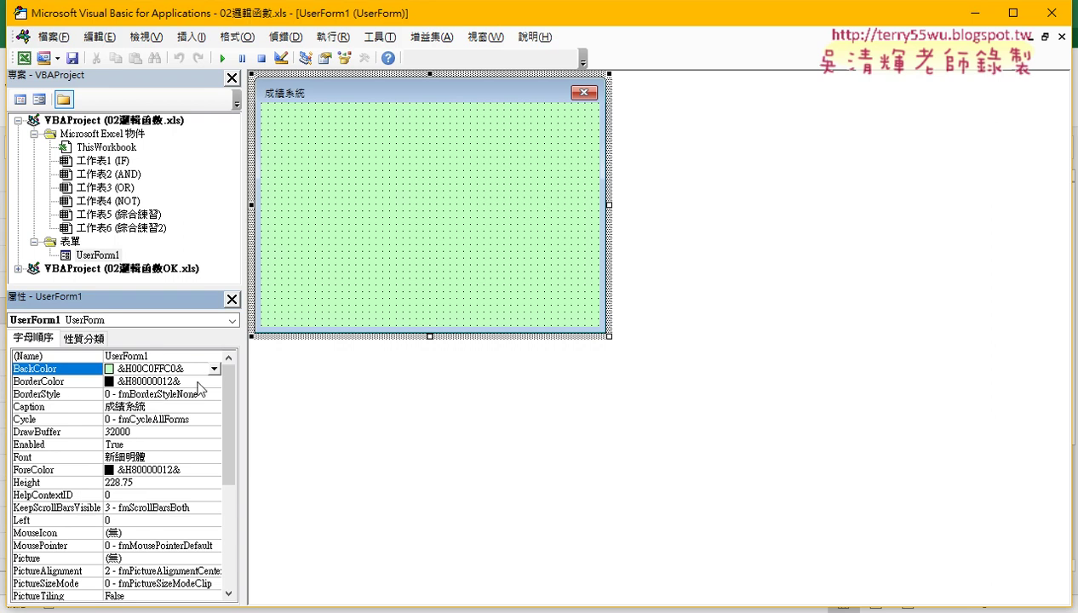
Review the form's Caption and BackColor properties and show the Toolbox of controls
left_click(48, 482)
scroll(49, 503, "down", 1)
scroll(49, 504, "down", 2)
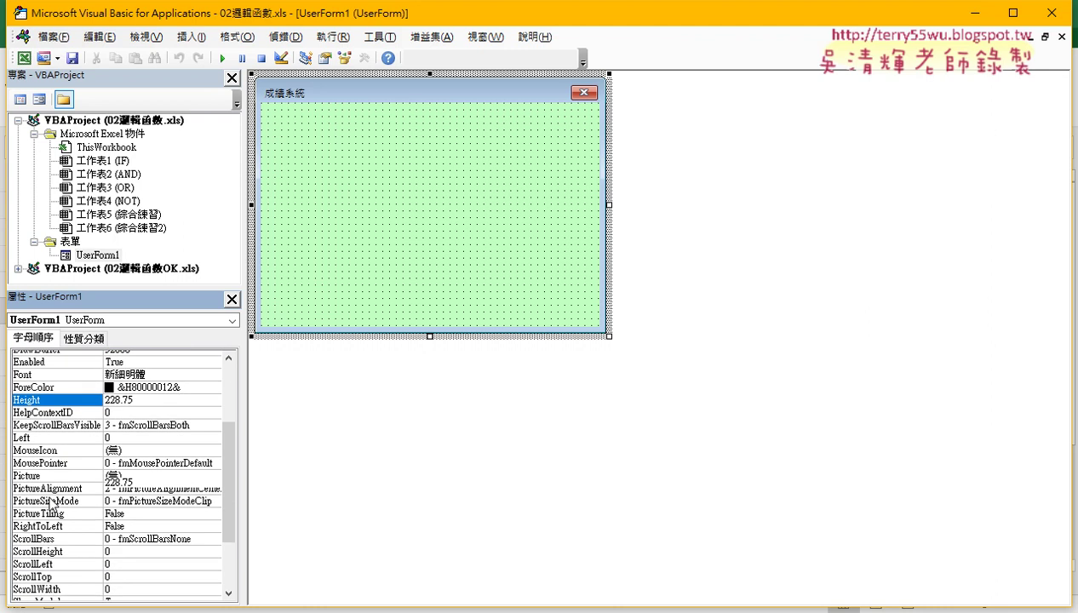
scroll(48, 503, "down", 2)
scroll(49, 503, "down", 1)
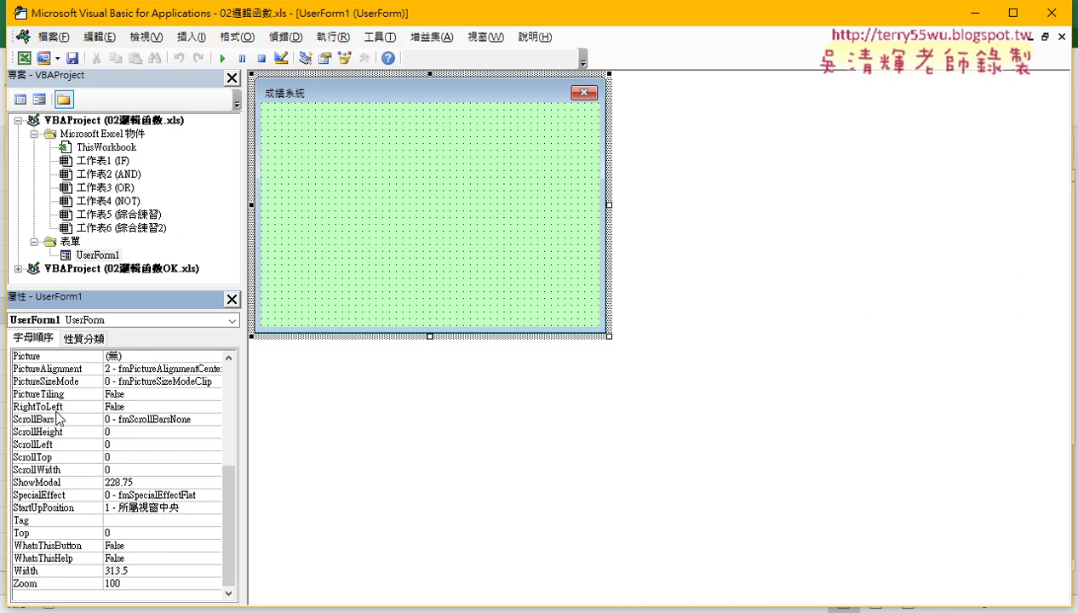
scroll(58, 415, "up", 2)
scroll(58, 415, "up", 2)
scroll(59, 418, "up", 2)
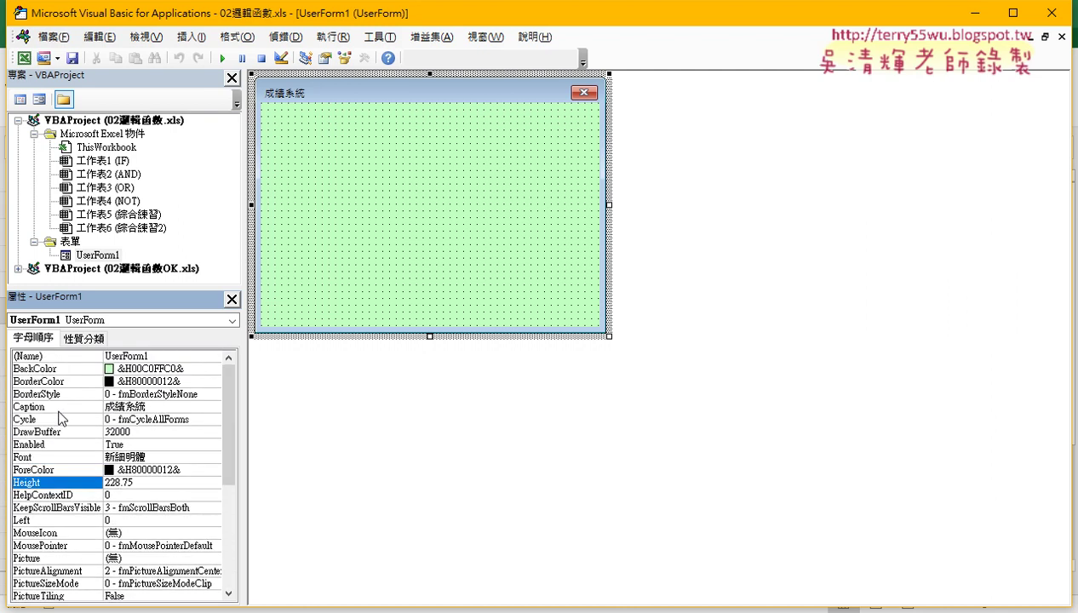
left_click(53, 368)
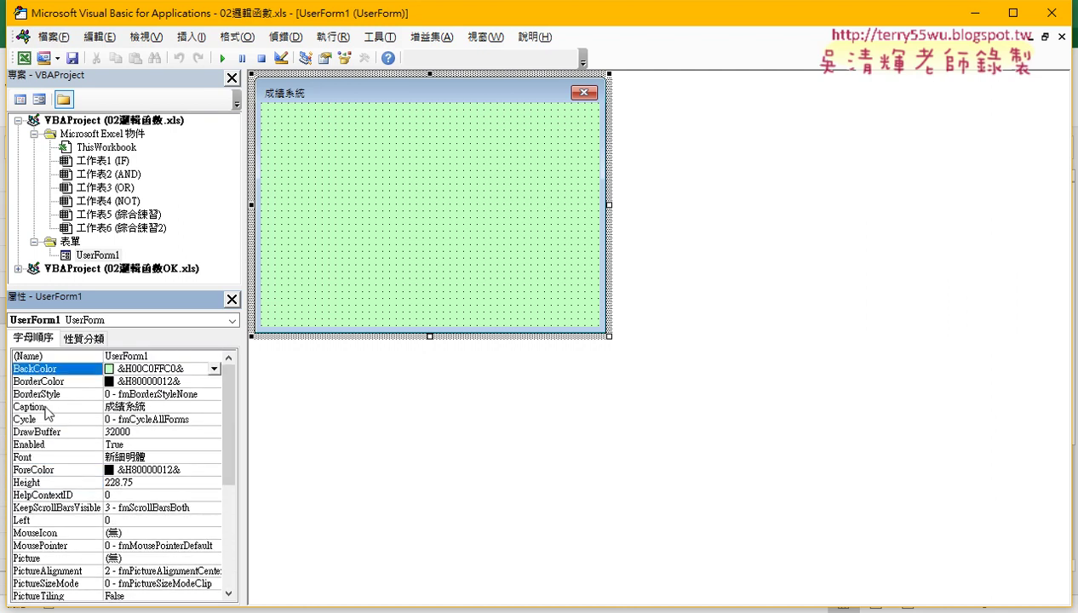
left_click(46, 408)
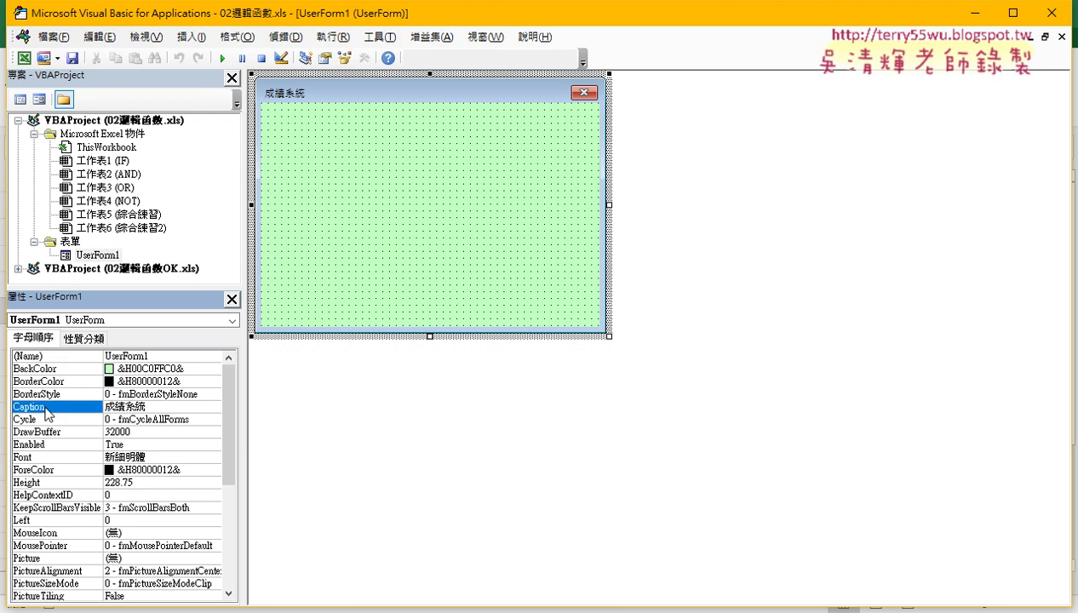
left_click(50, 372)
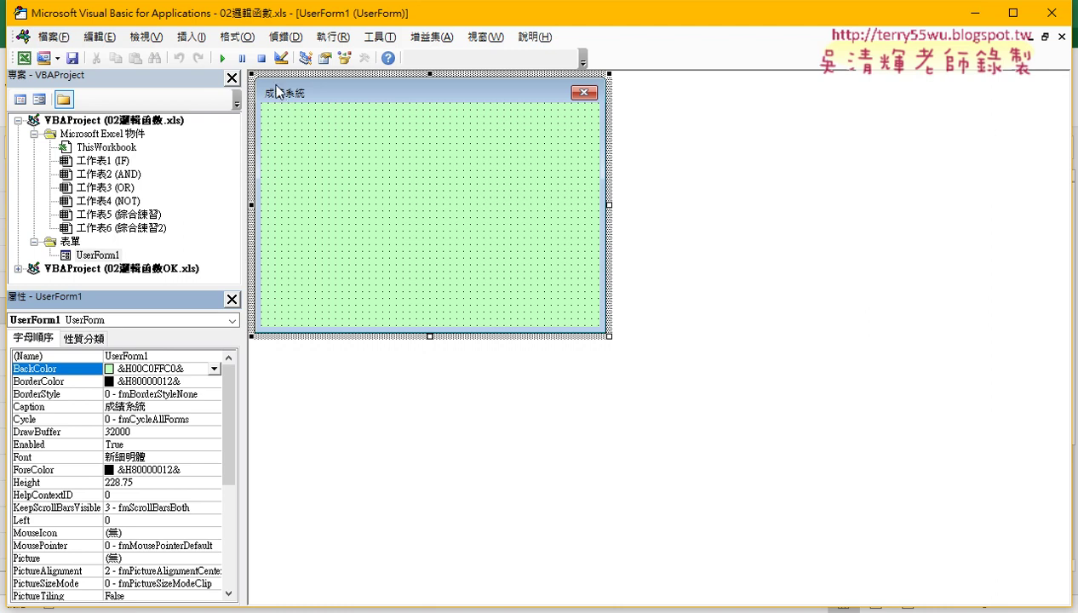
left_click(356, 204)
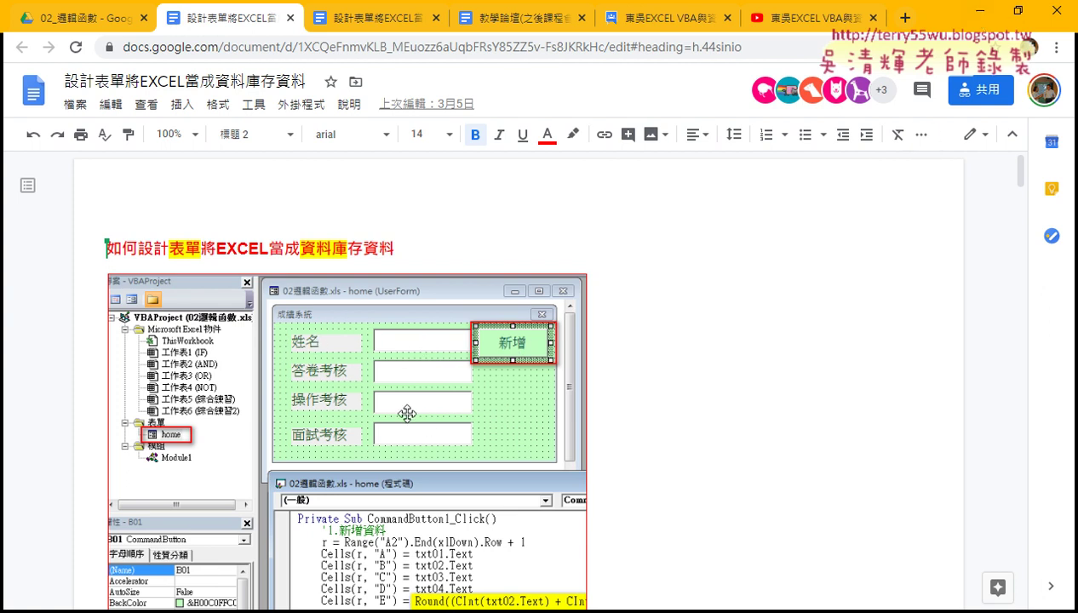
Draw Label1 near the form's top-left with the Toolbox Label tool (Height 30, Left 24)
left_click(979, 11)
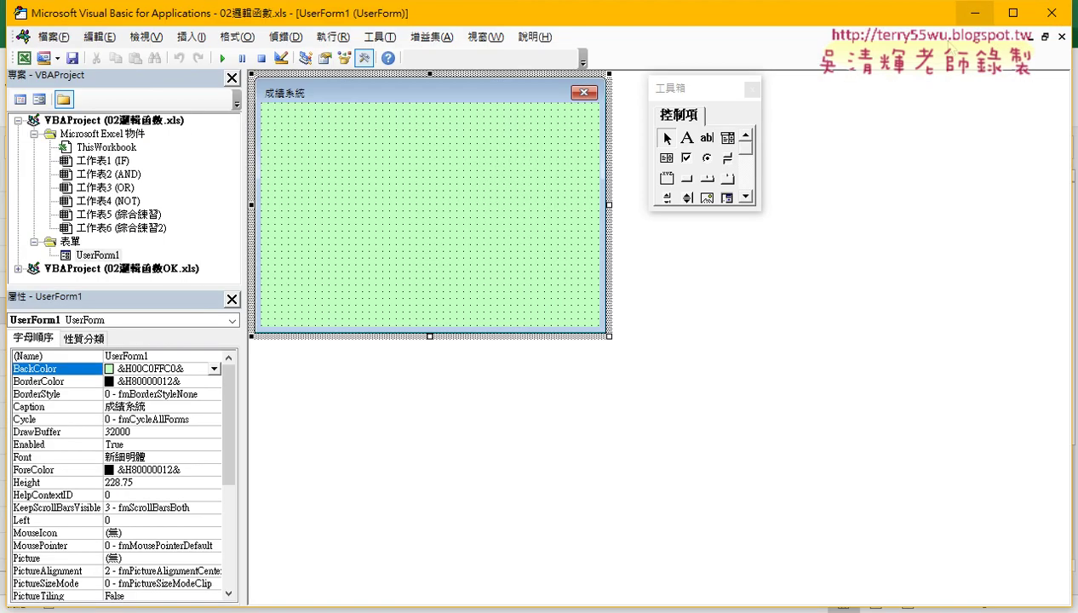
left_click(693, 89)
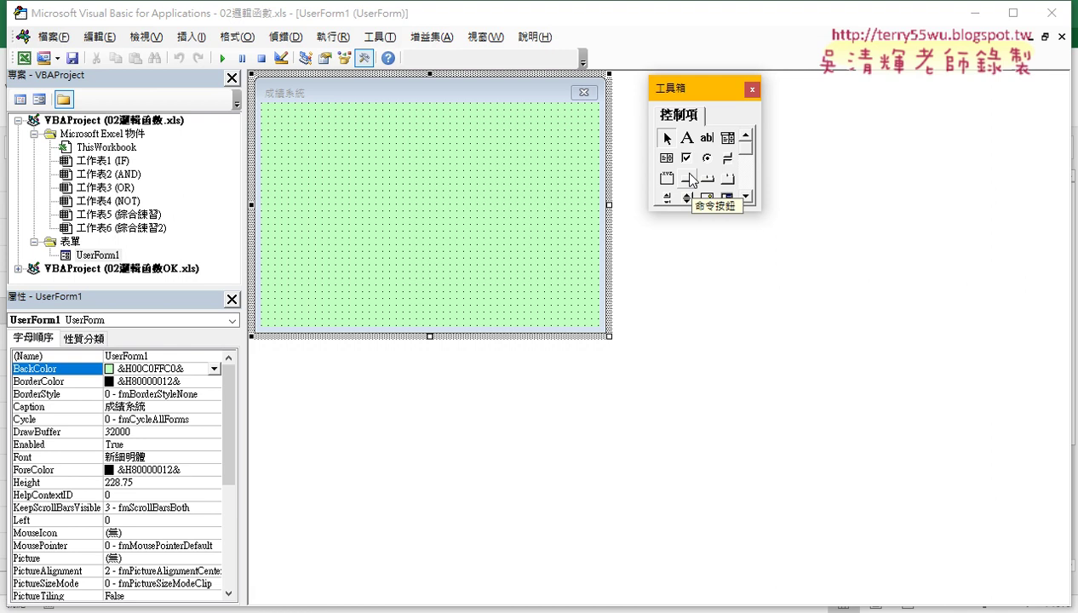
left_click(690, 138)
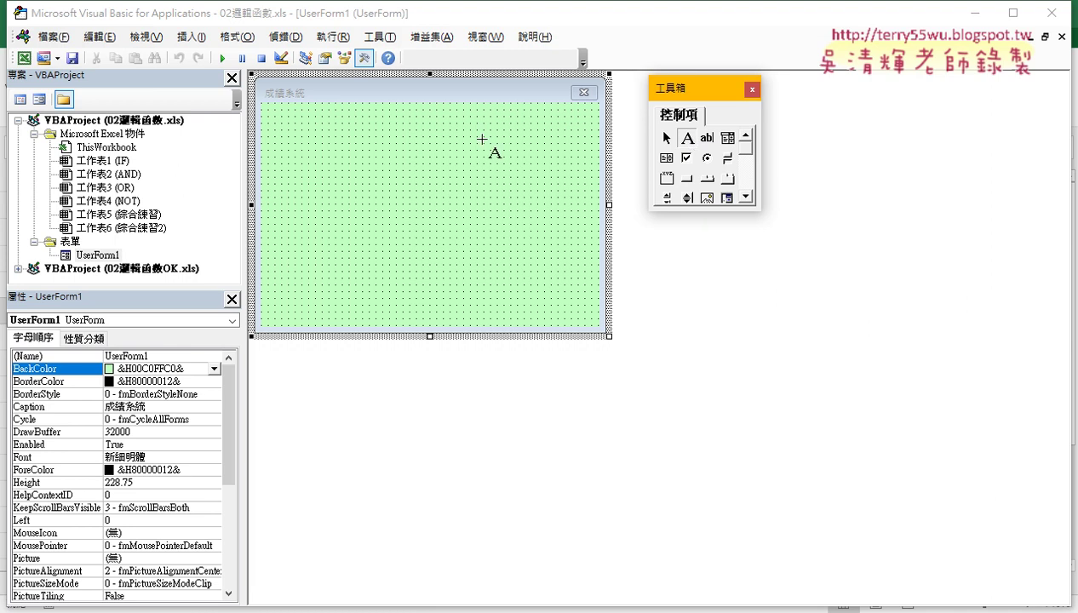
left_click_drag(293, 136, 392, 173)
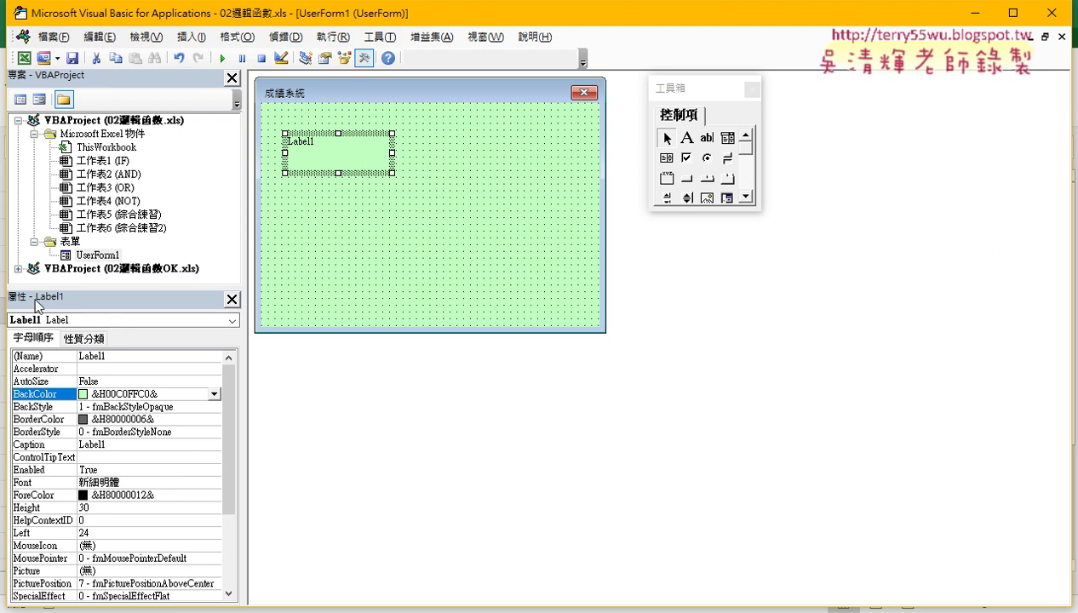
Replace Label1's Caption text with 姓名 in the Properties window
left_click(43, 444)
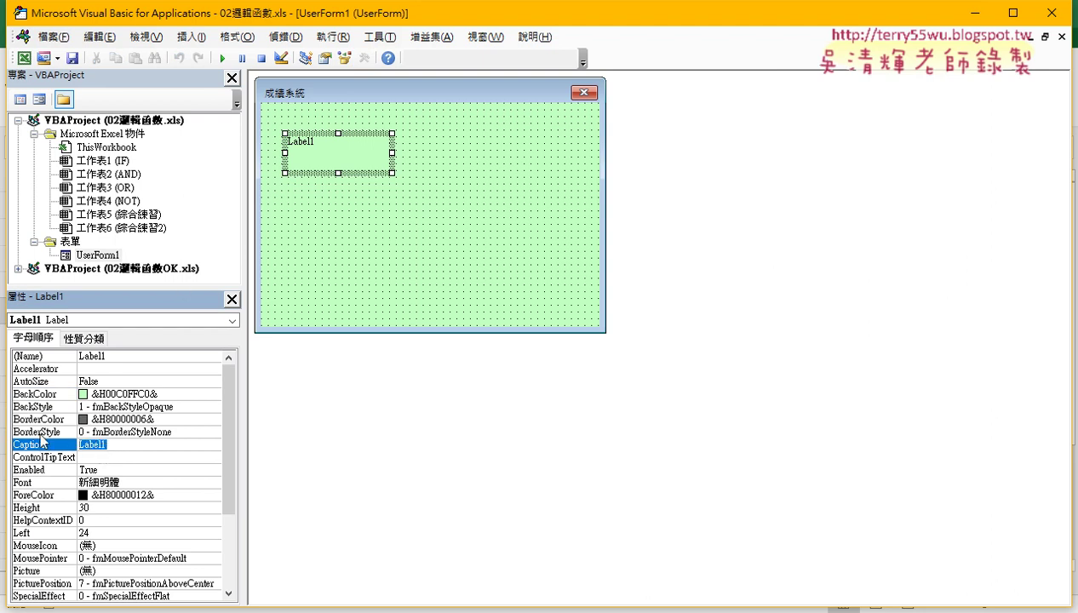
double_click(120, 445)
type("性")
type("名")
key("Return")
left_click(38, 483)
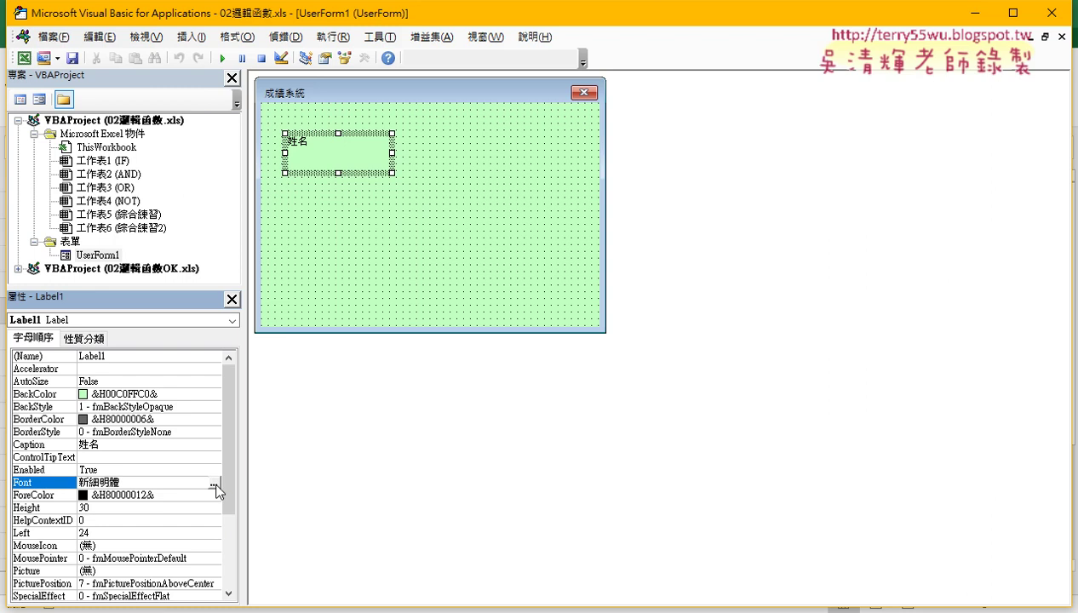
Give the 姓名 label font size 16 and drag its height down to 18
left_click(214, 483)
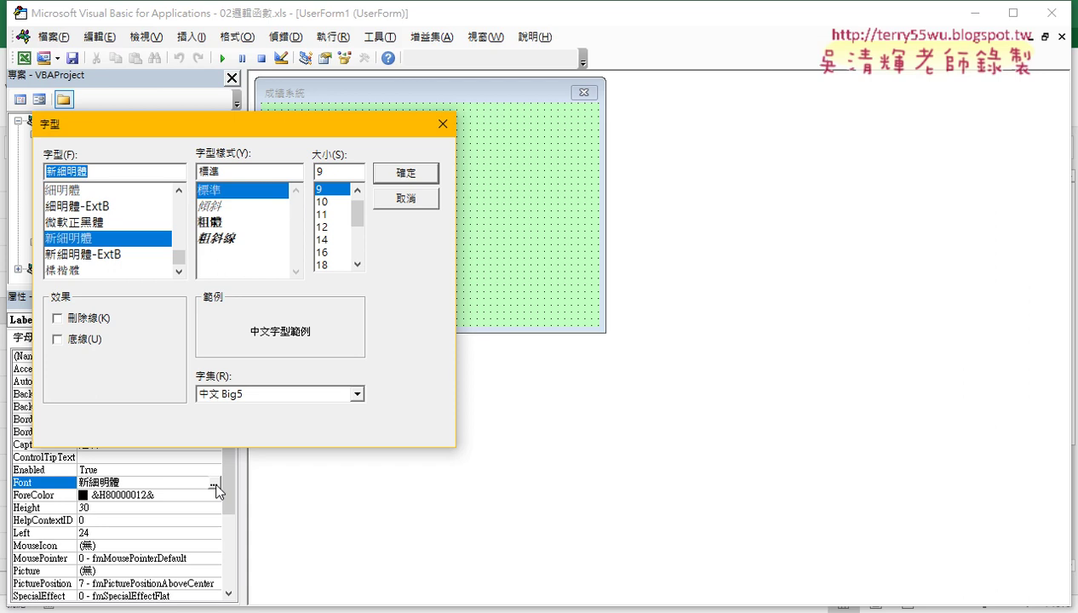
left_click(332, 252)
left_click(403, 173)
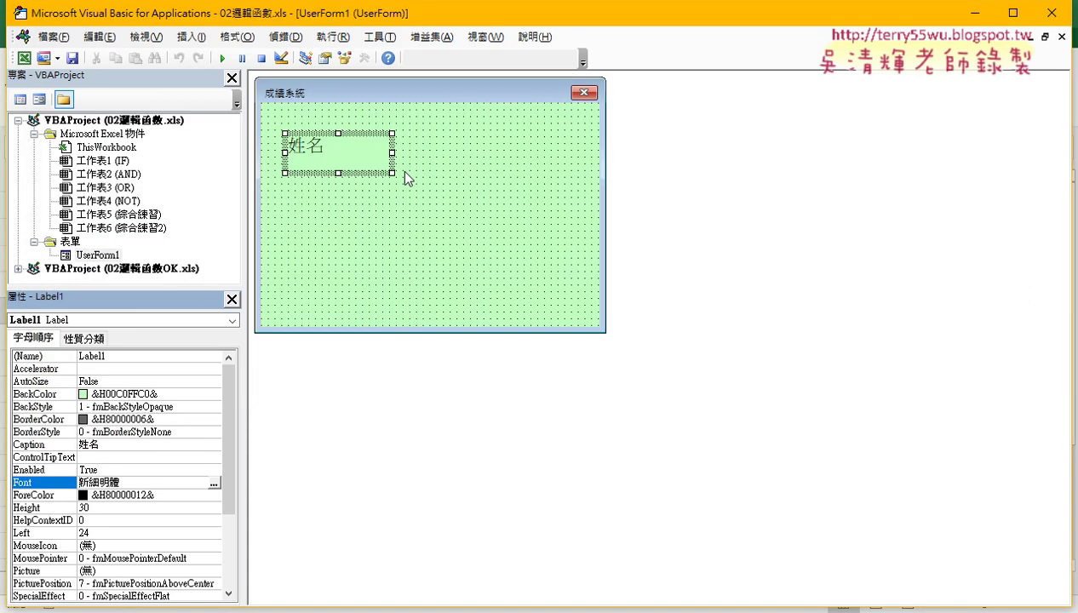
mouse_move(338, 174)
left_mouse_down()
mouse_move(338, 160)
mouse_move(385, 146)
left_mouse_up()
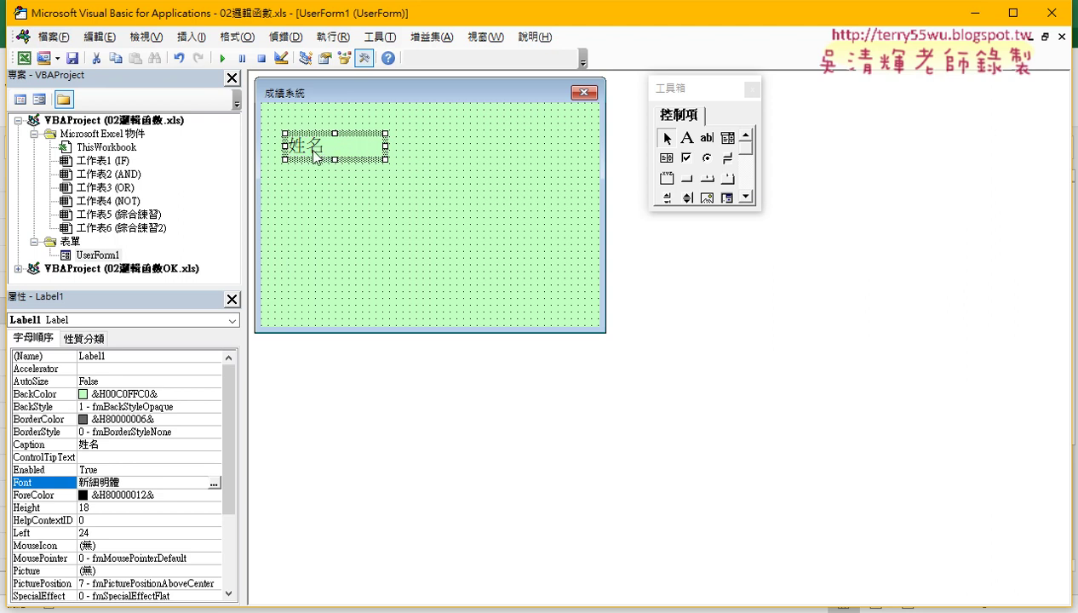
key("alt+Tab")
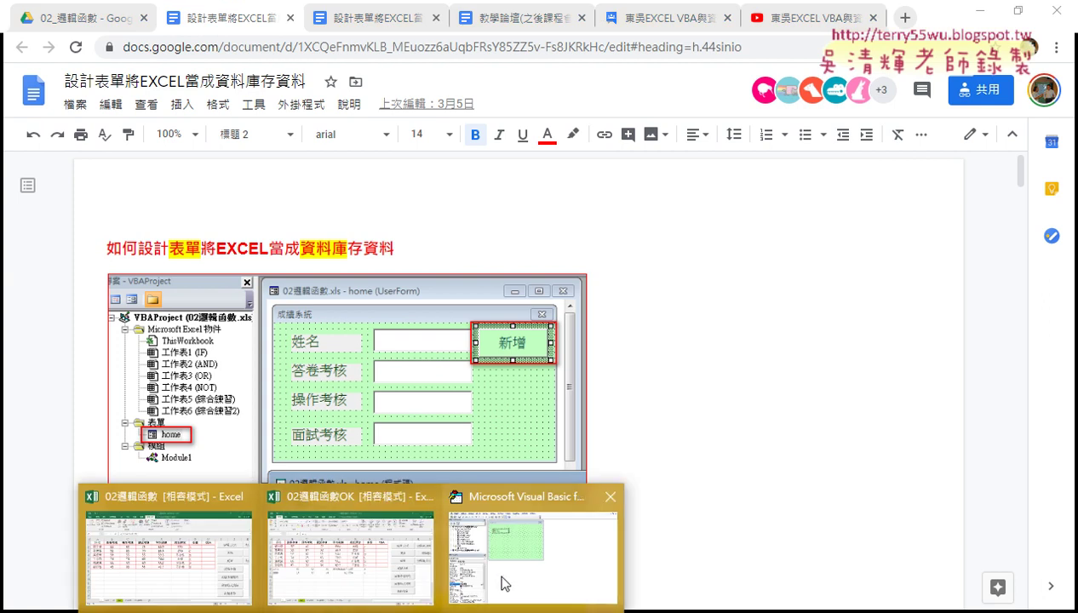
left_click(515, 569)
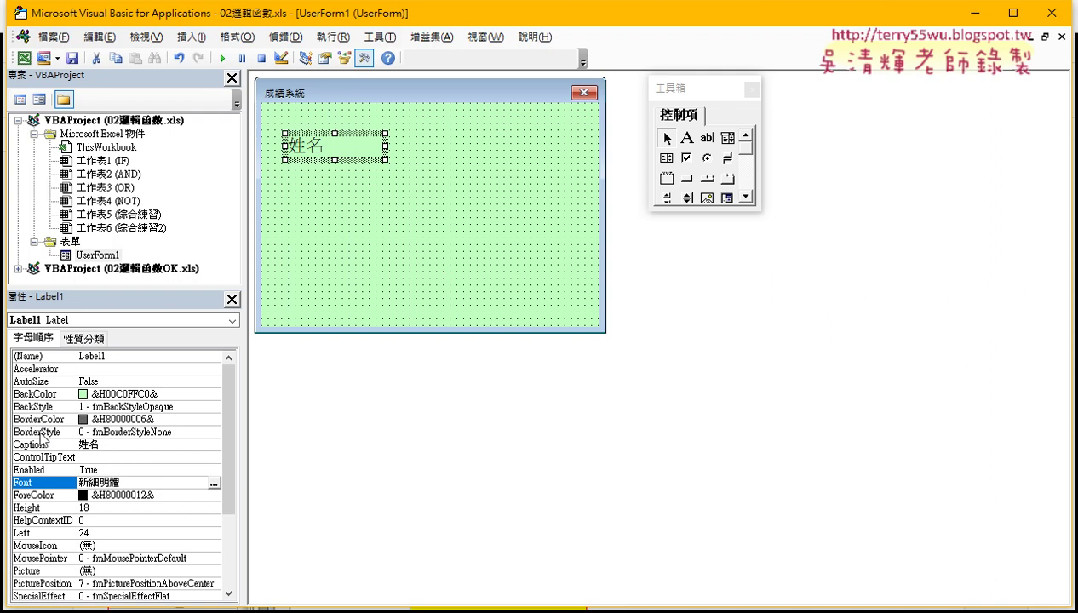
Set Label1's BackColor to light grey (&H00E0E0E0&)
left_click(49, 394)
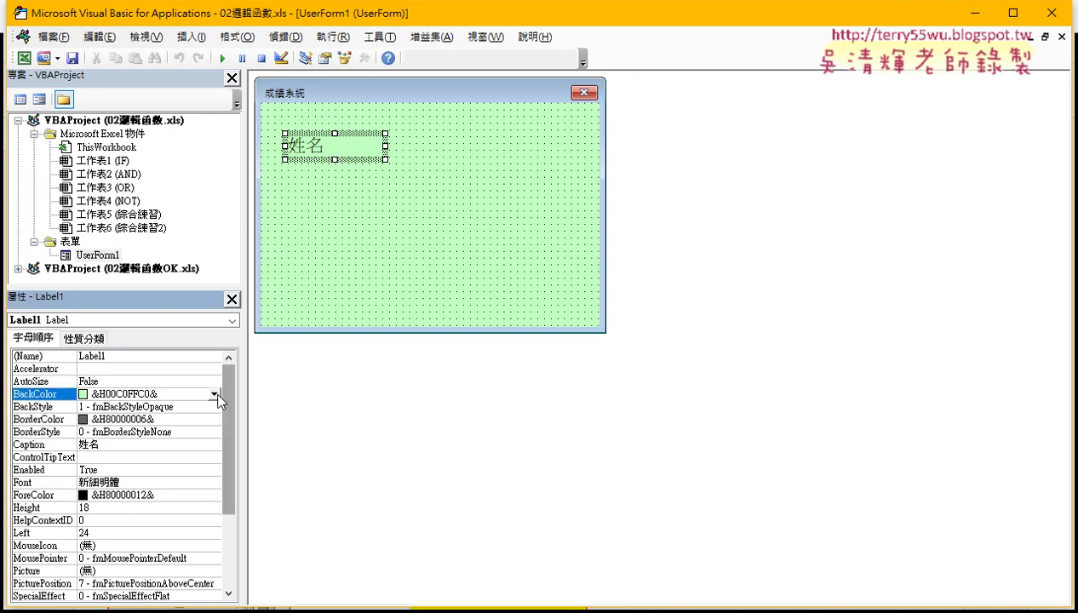
left_click(214, 394)
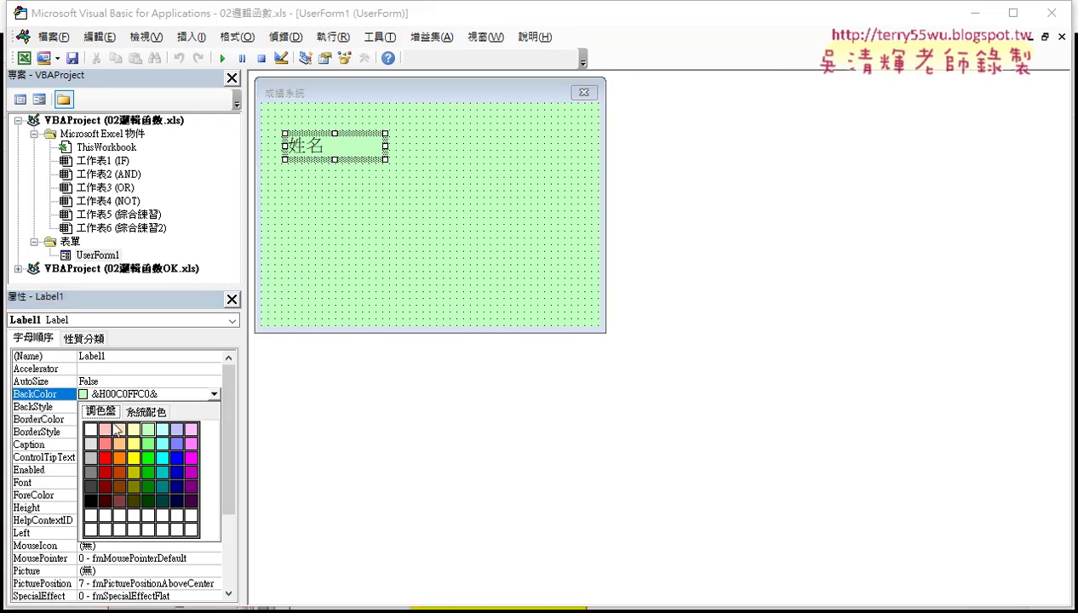
left_click(92, 442)
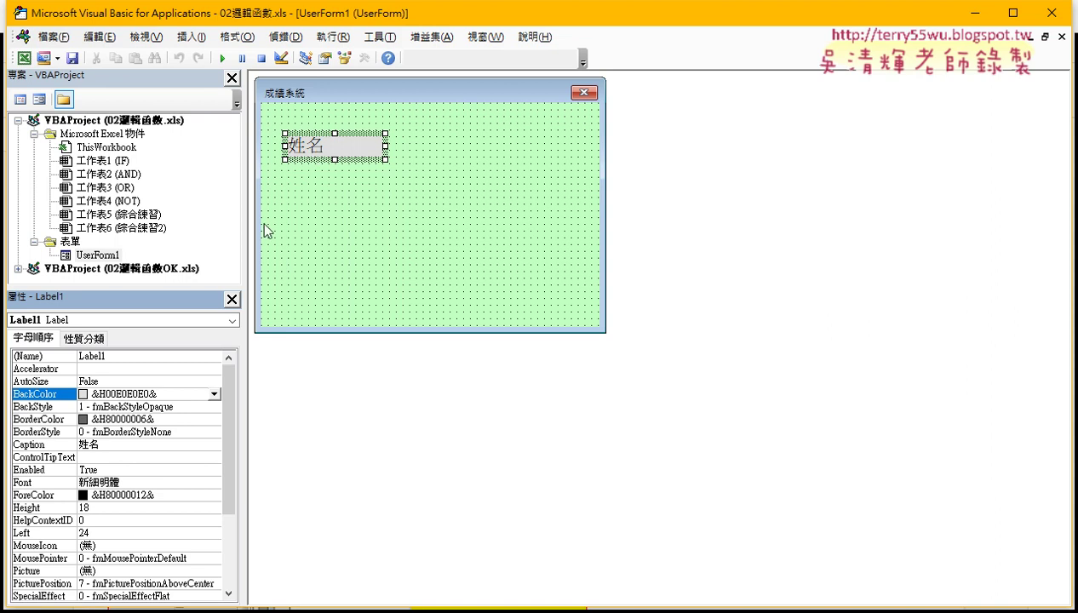
Set the label's ForeColor to red (&H000000FF&) from the Palette
left_click(32, 498)
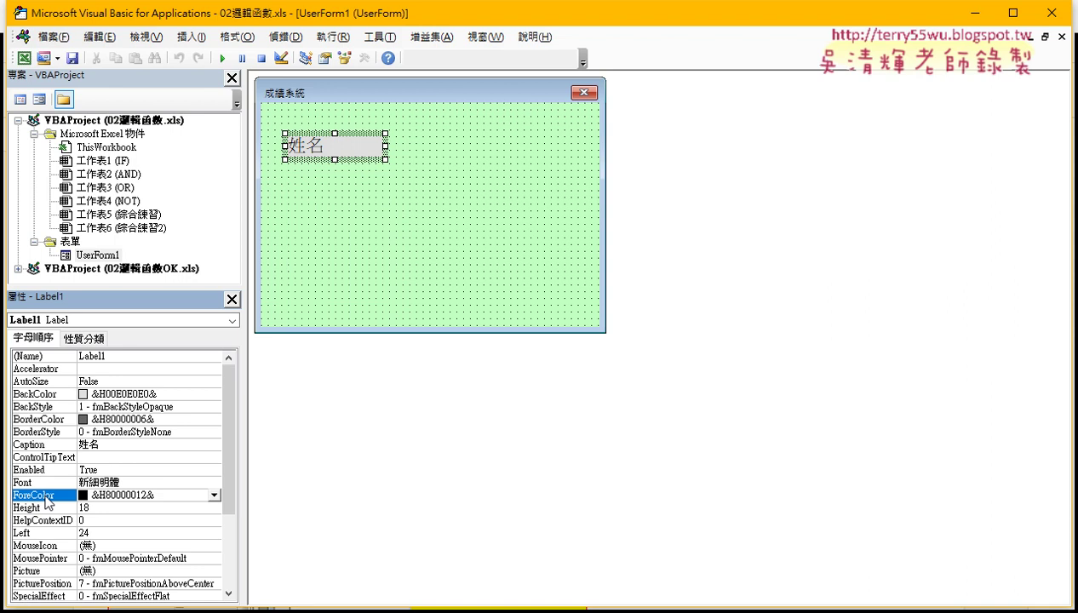
left_click(213, 496)
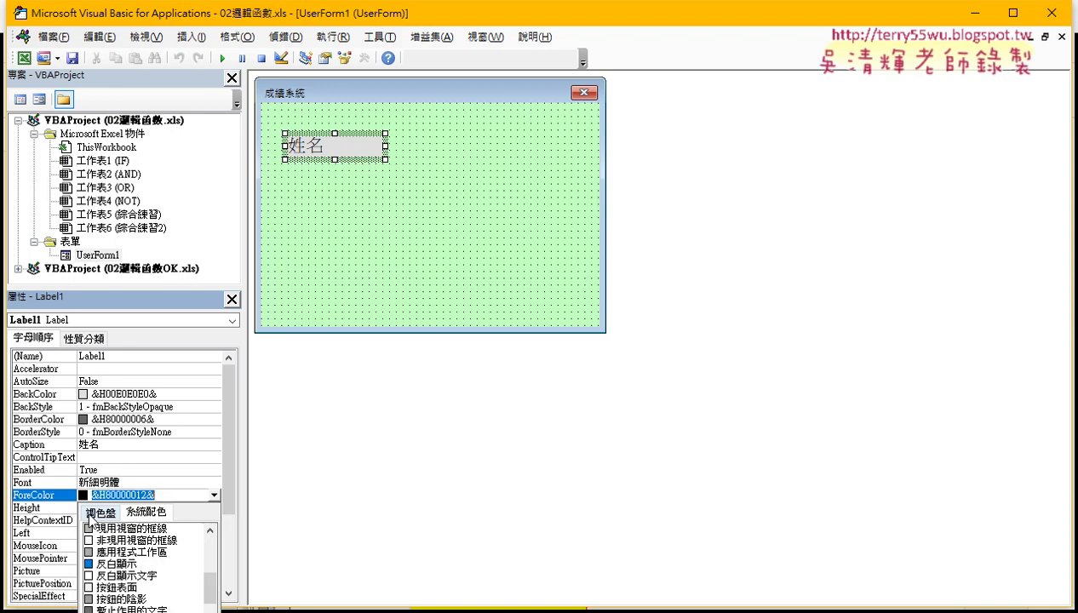
left_click(100, 513)
left_click(103, 551)
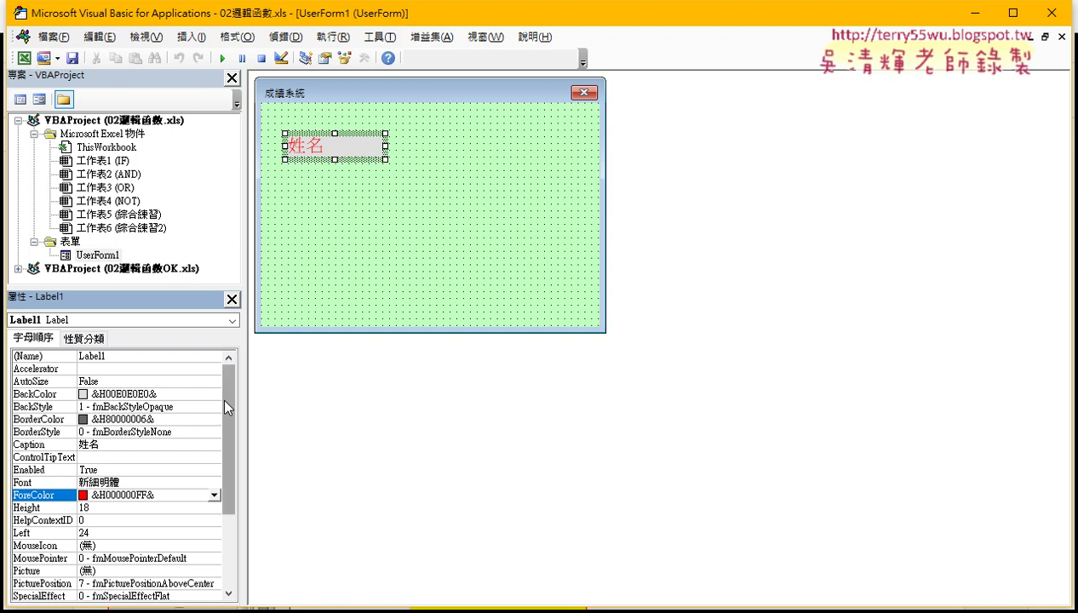
left_click_drag(225, 396, 226, 471)
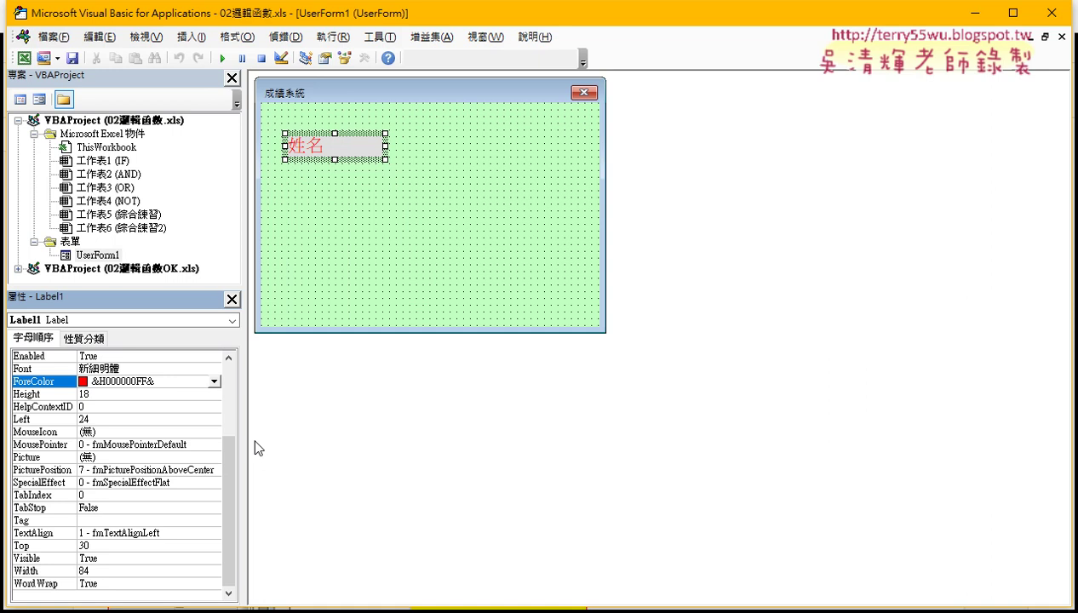
Set Label1's TextAlign to 2 - fmTextAlignCenter
left_click(32, 533)
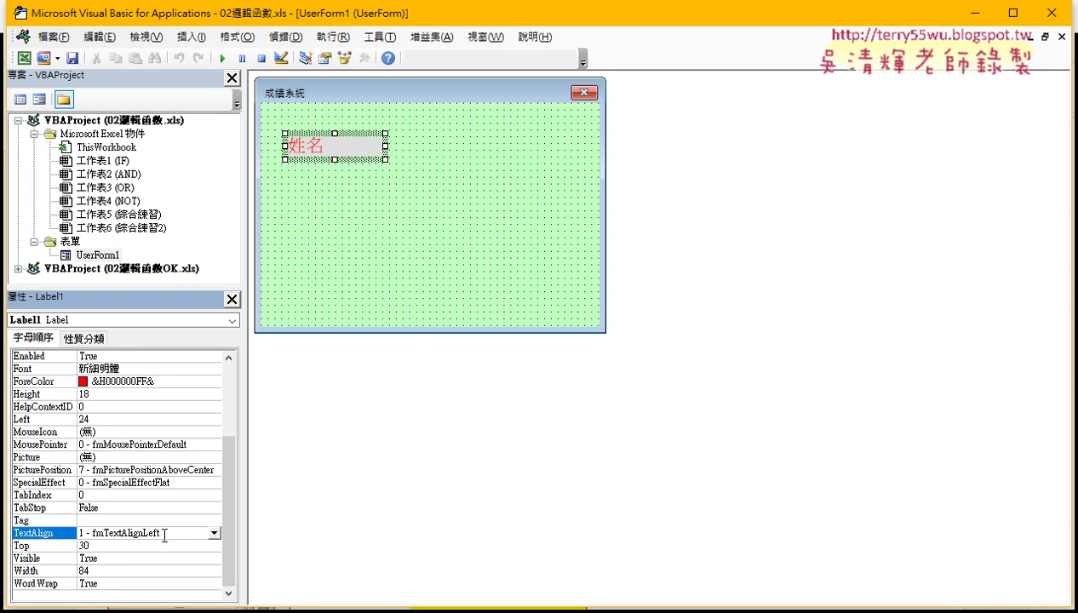
left_click(214, 534)
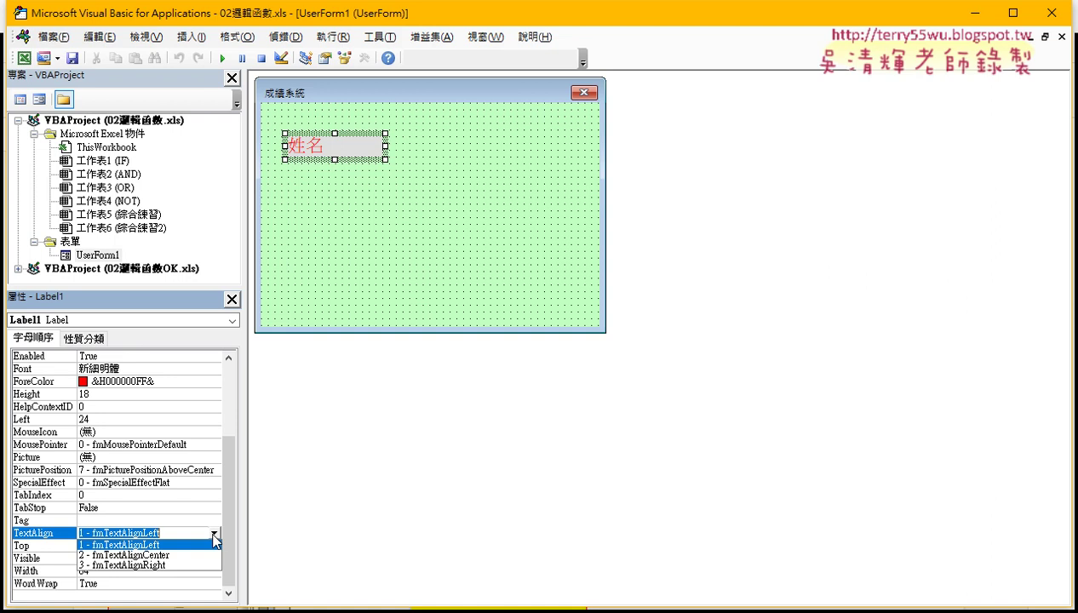
left_click(169, 554)
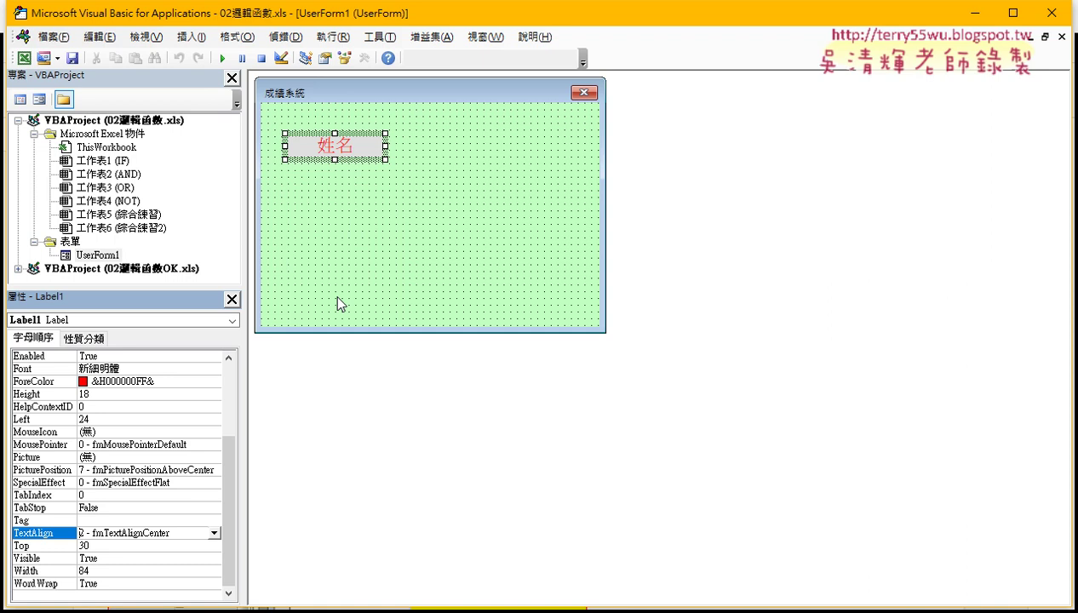
Check the 姓名 label's caption and begin dragging a copy of it below
left_click(345, 150)
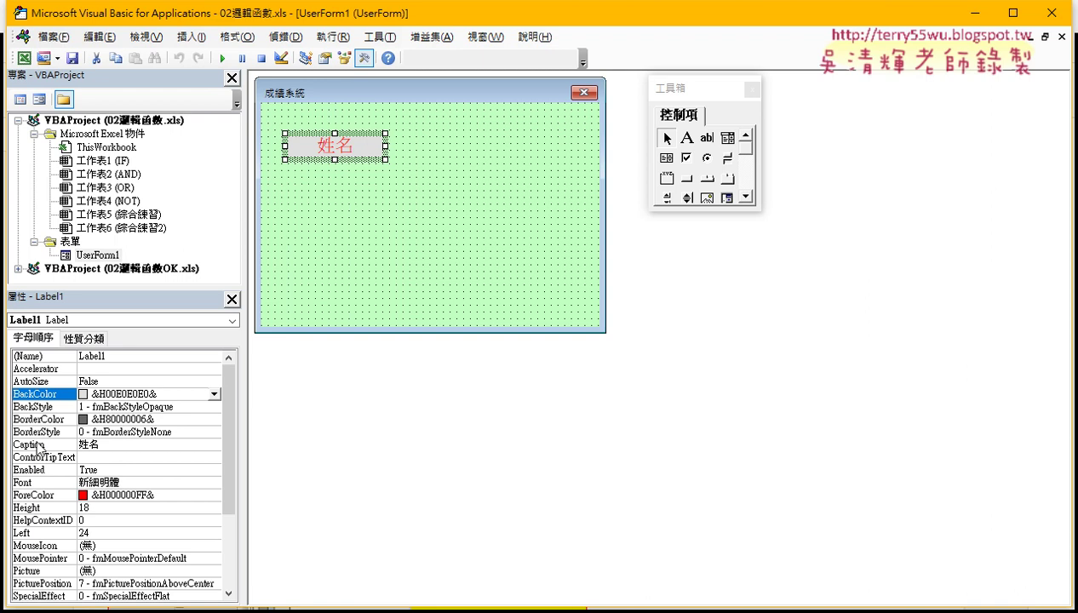
left_click(111, 443)
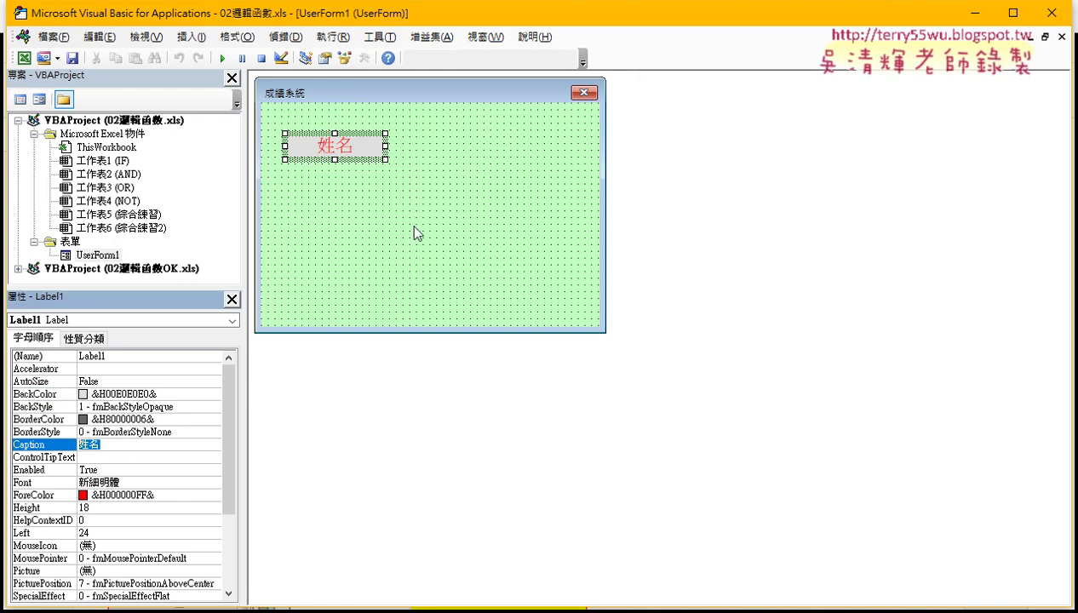
left_click(382, 201)
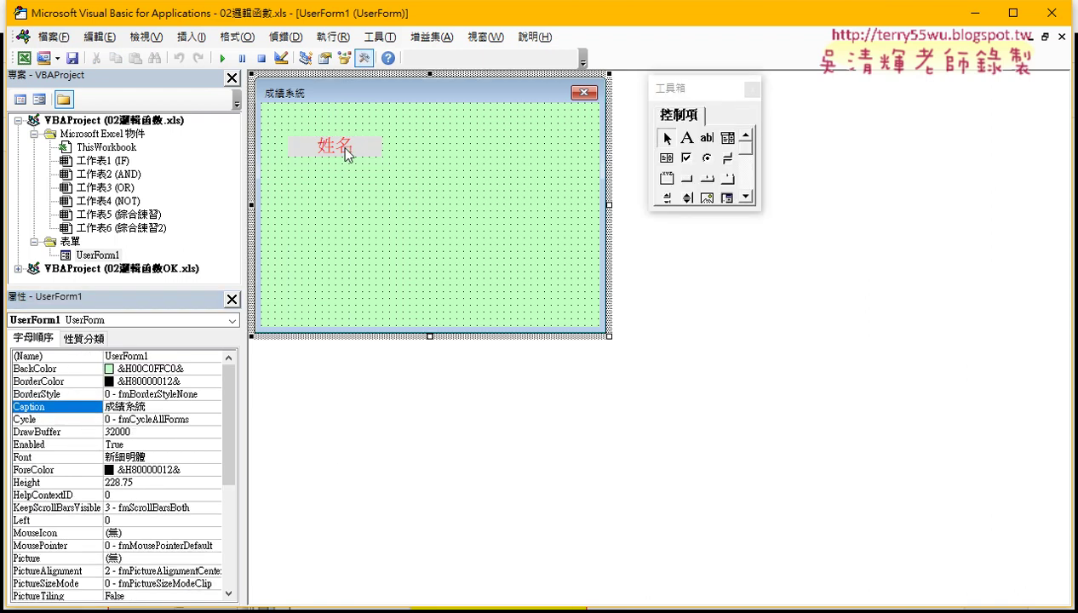
left_click_drag(346, 153, 346, 202)
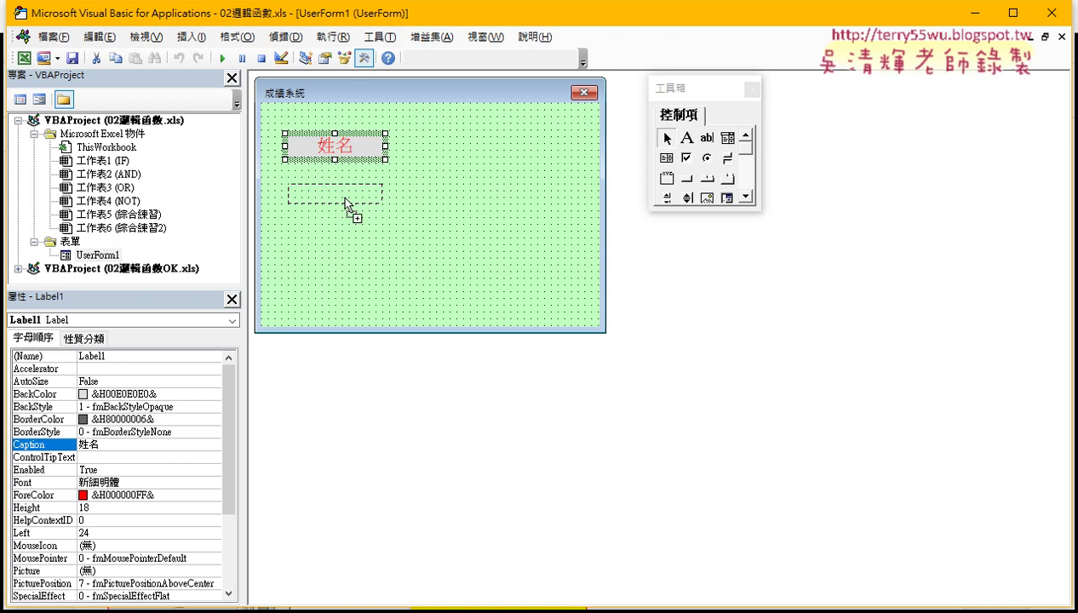
Copy the 姓名 label into a column of four (Label1–Label4), nudge them, and select all four
left_click_drag(346, 202, 346, 198)
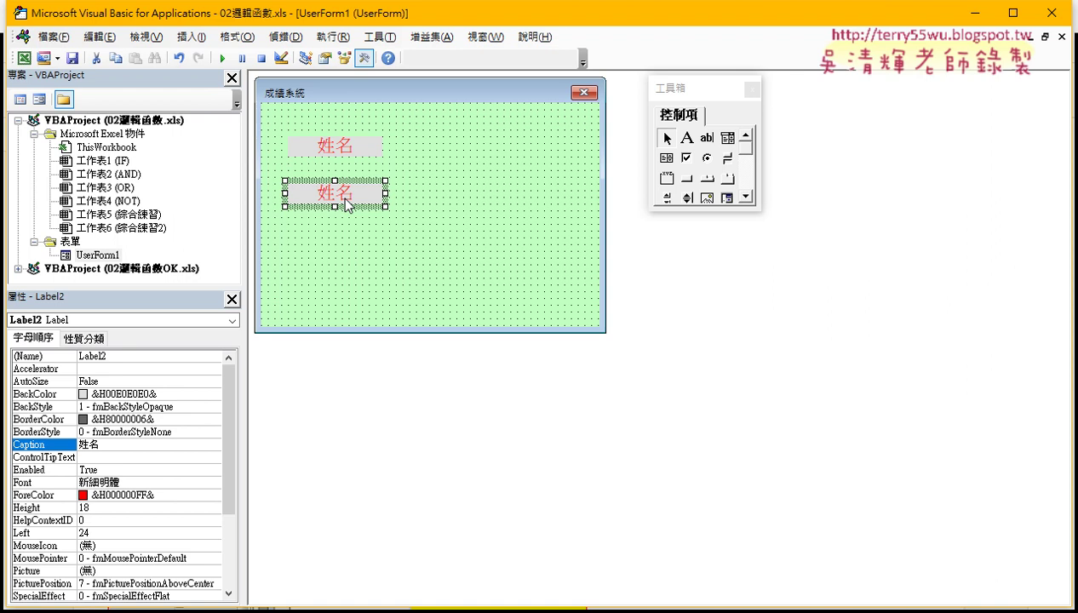
left_click_drag(346, 203, 359, 277)
left_click(452, 273)
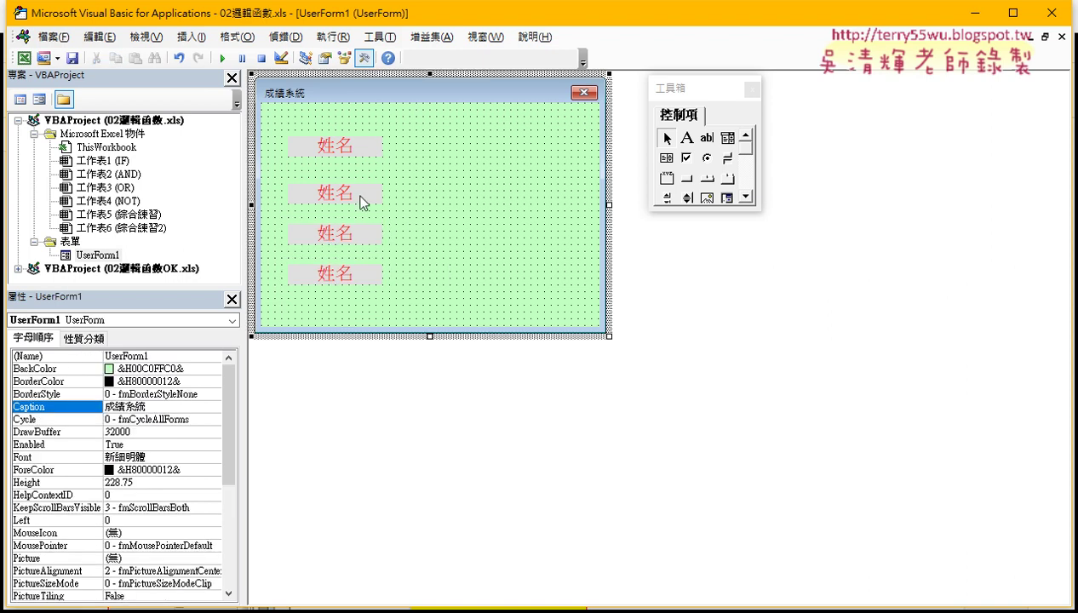
left_click_drag(344, 195, 361, 195)
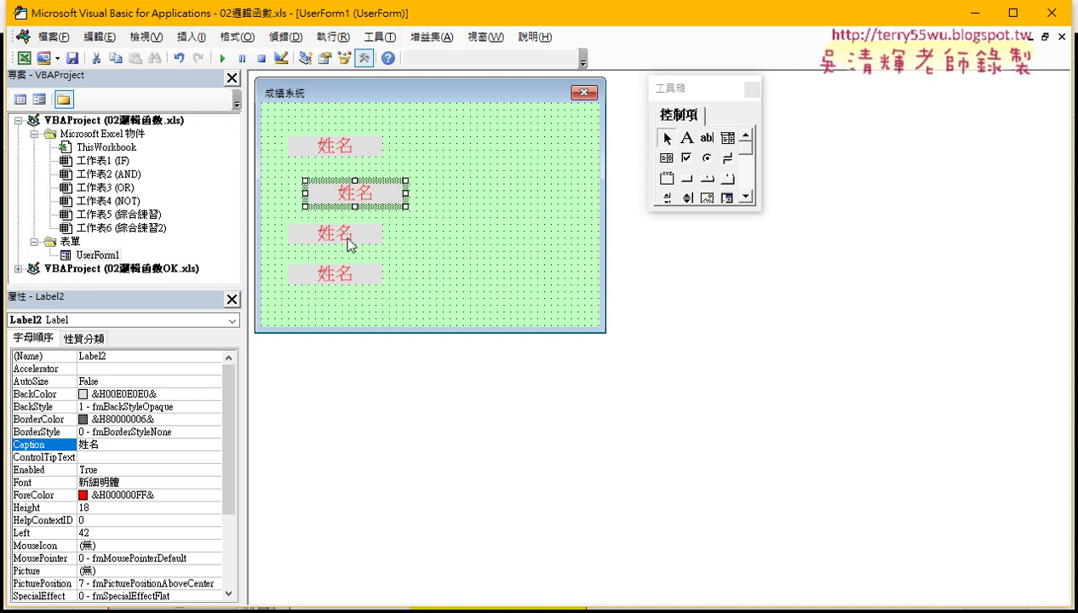
left_click_drag(349, 245, 356, 284)
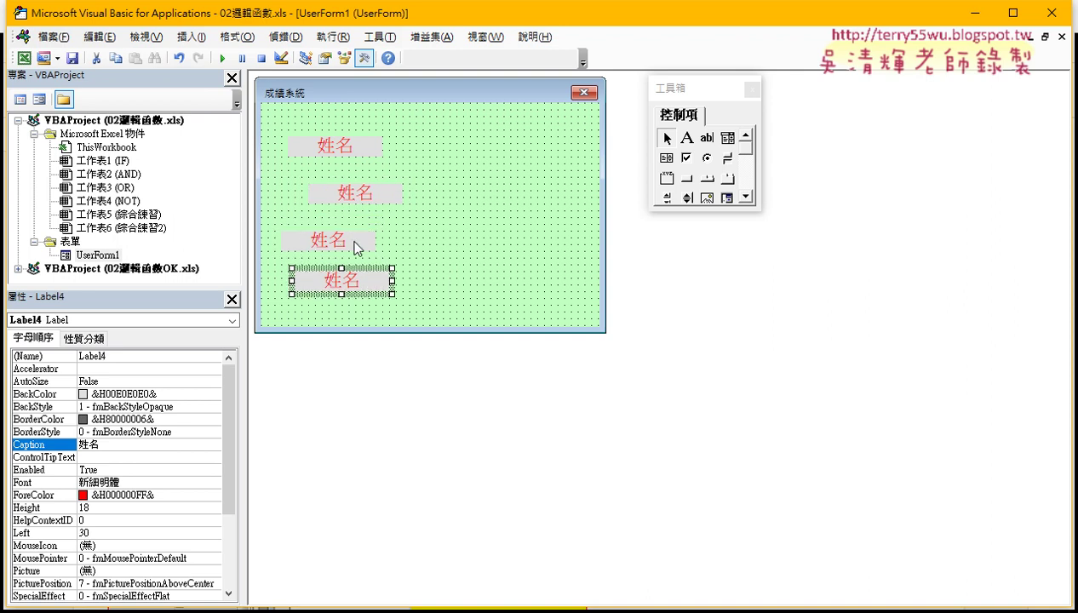
left_click_drag(356, 244, 353, 236)
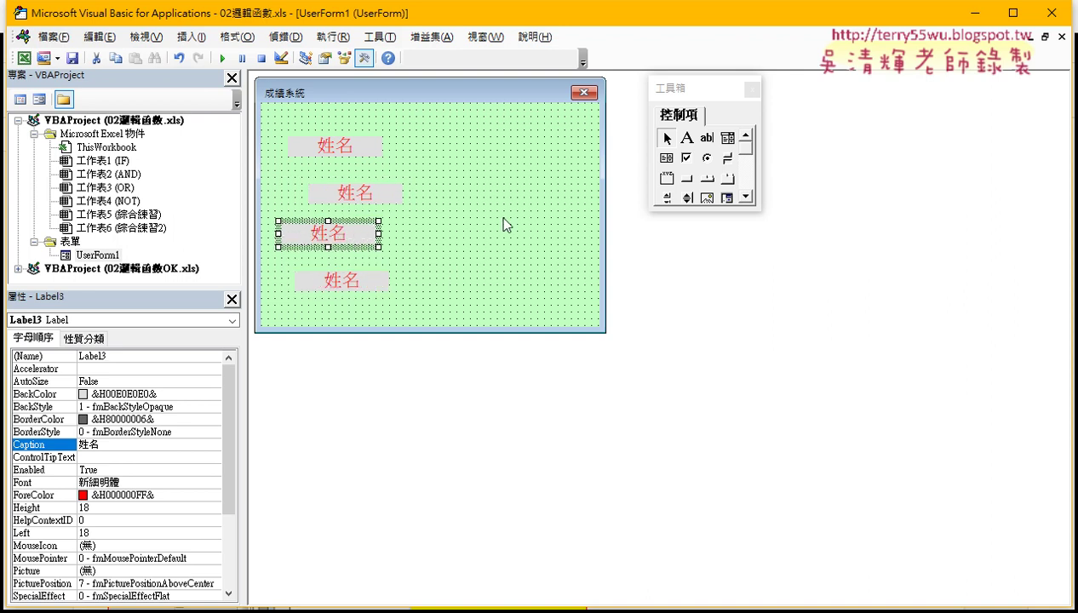
left_click_drag(344, 120, 344, 341)
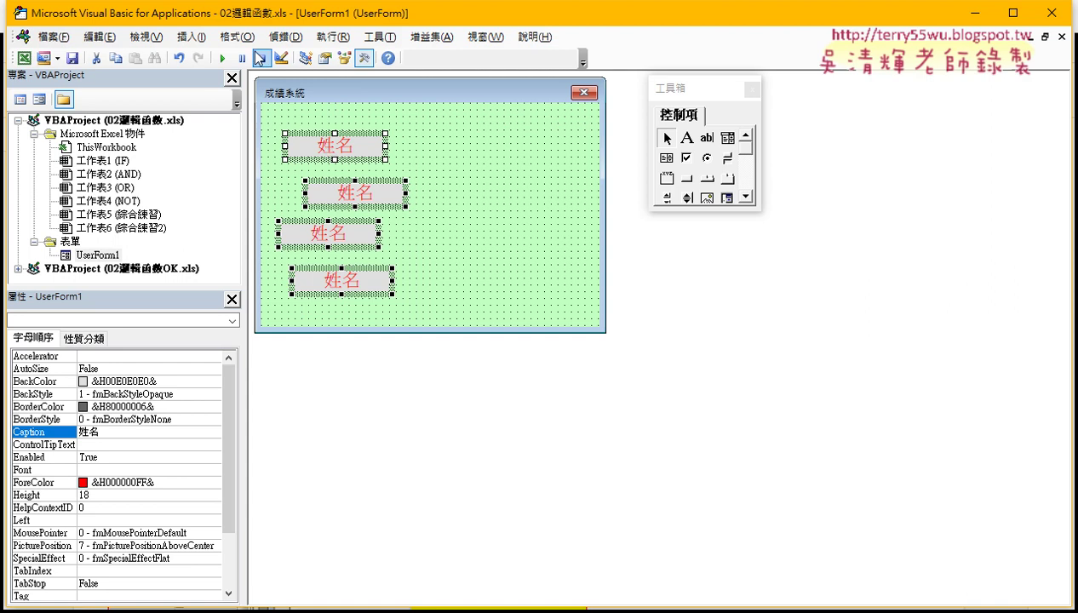
Align the four 姓名 labels by their lefts and make their vertical spacing equal
left_click(242, 45)
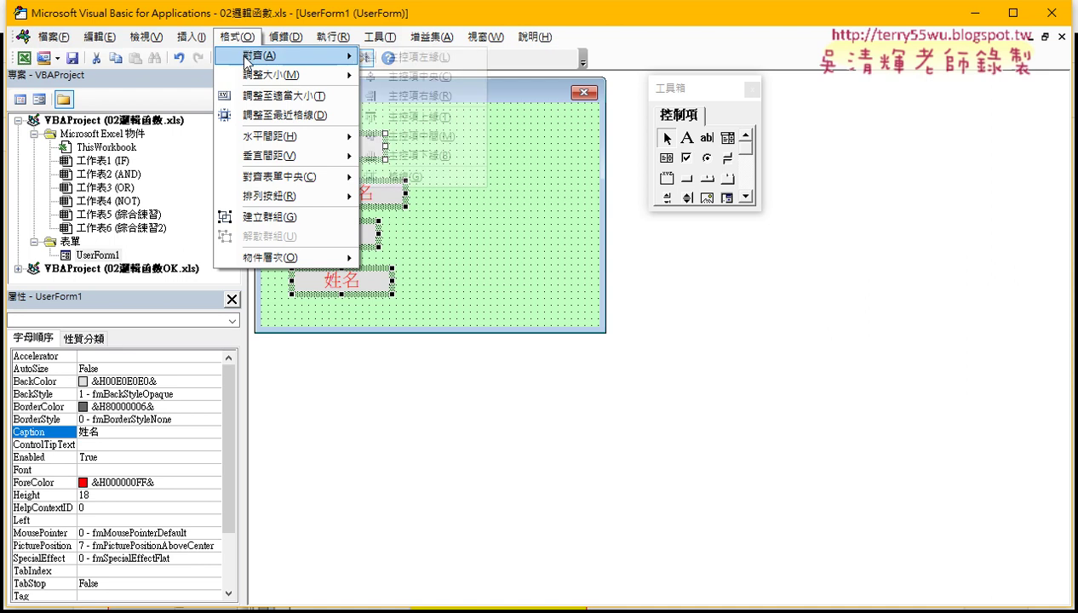
mouse_move(259, 56)
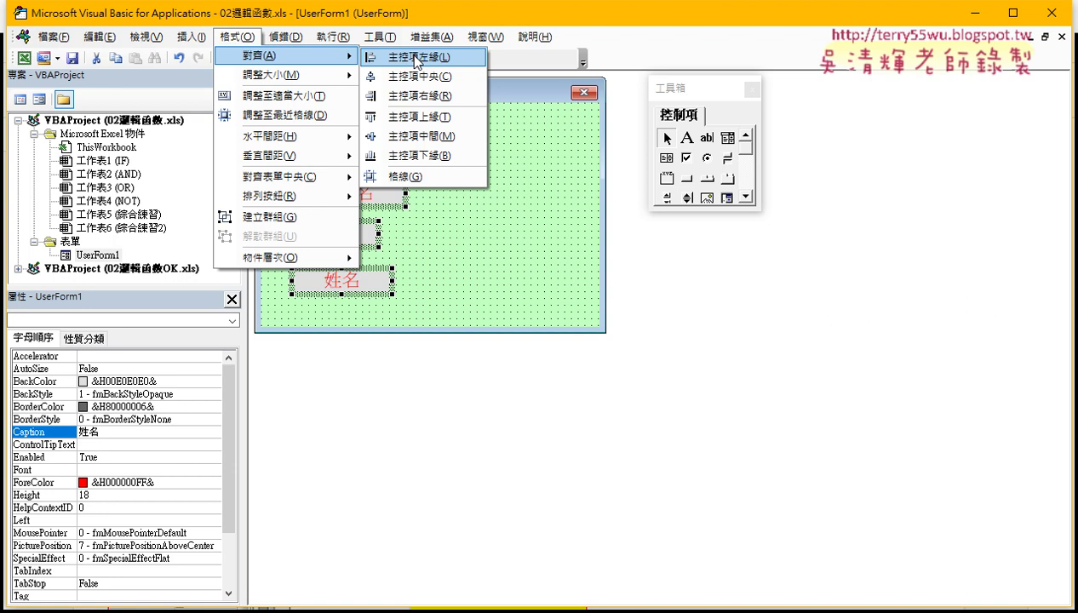
left_click(417, 57)
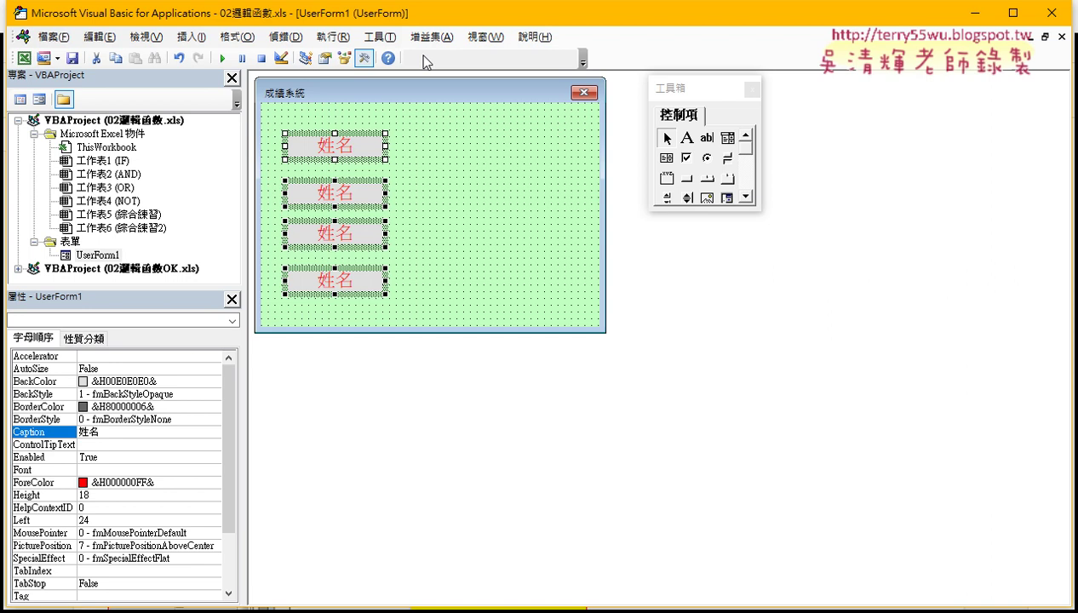
left_click(238, 37)
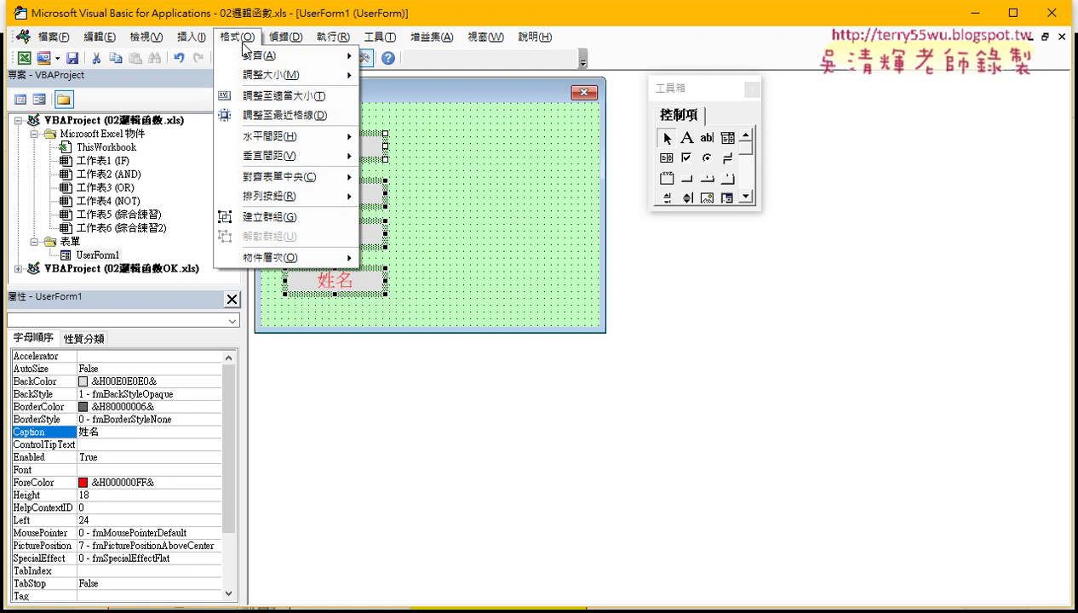
mouse_move(269, 156)
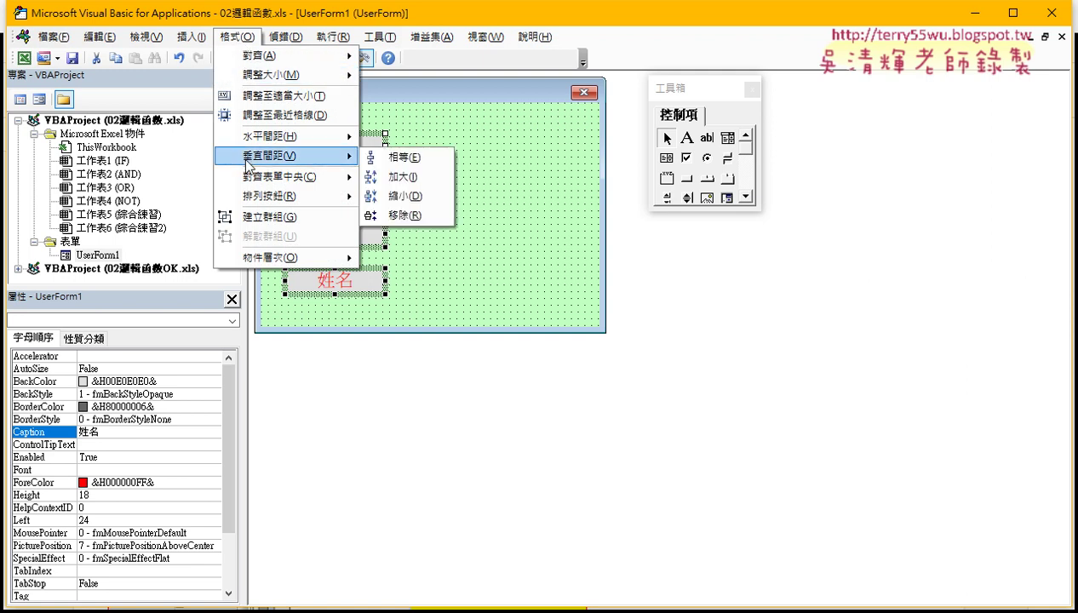
left_click(404, 158)
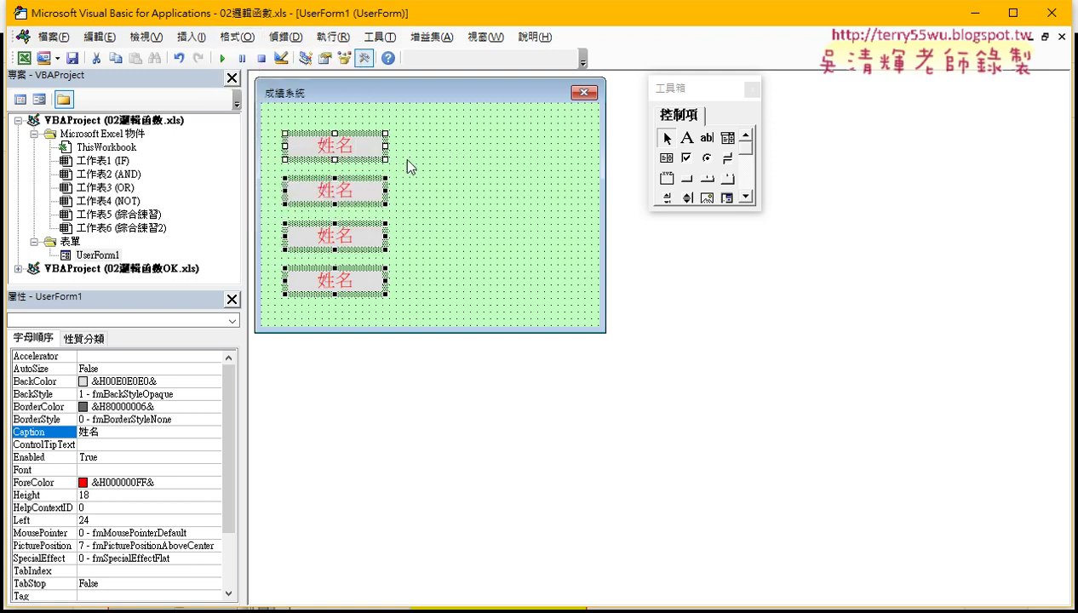
Select the second 姓名 label to check its caption, then reselect the form
left_click(476, 162)
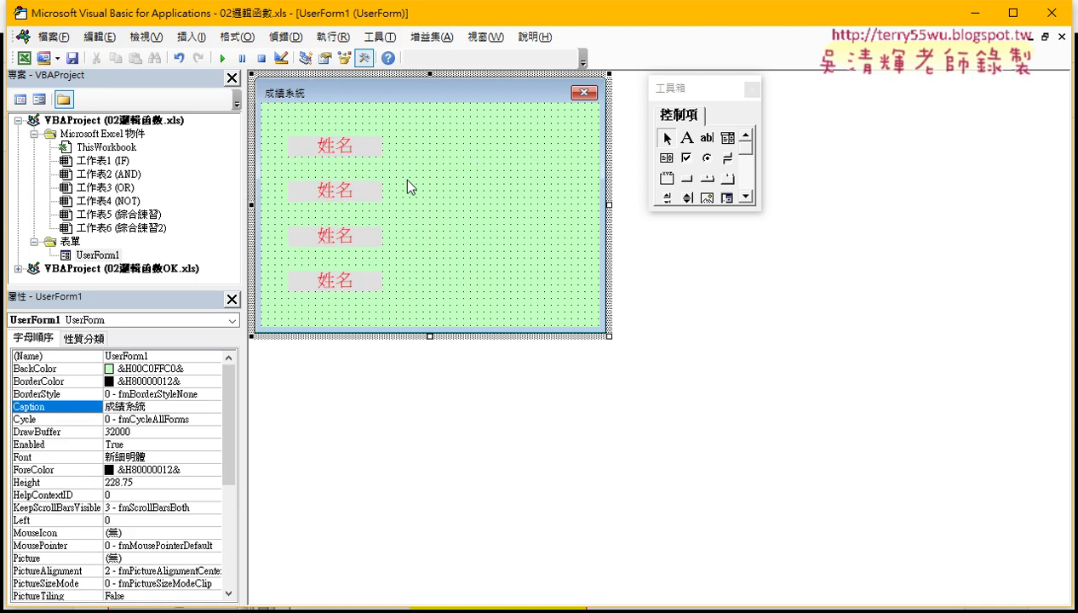
left_click(329, 188)
left_click(119, 443)
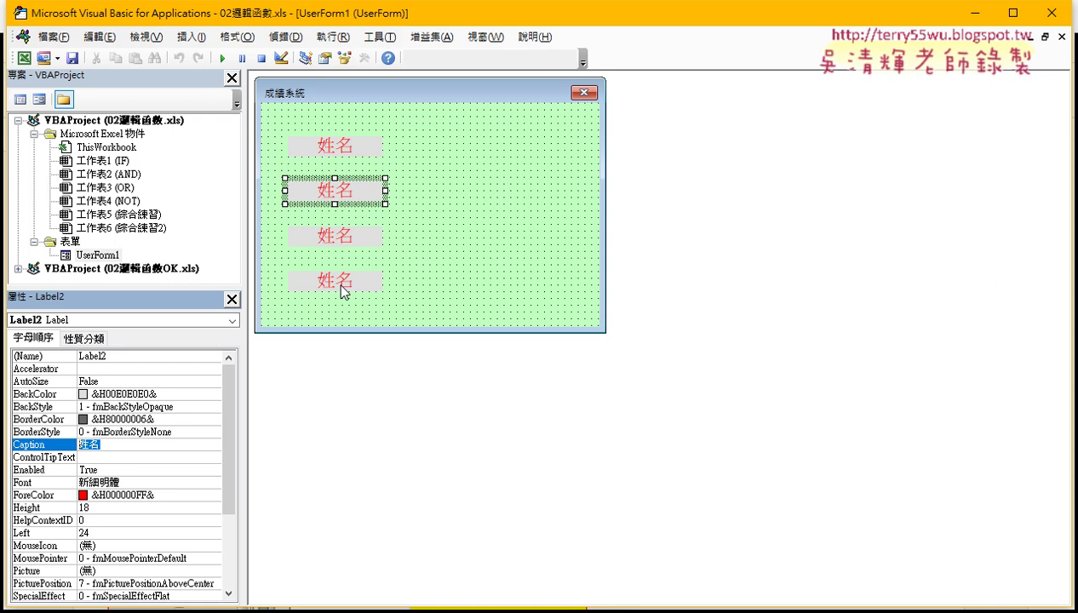
left_click(458, 278)
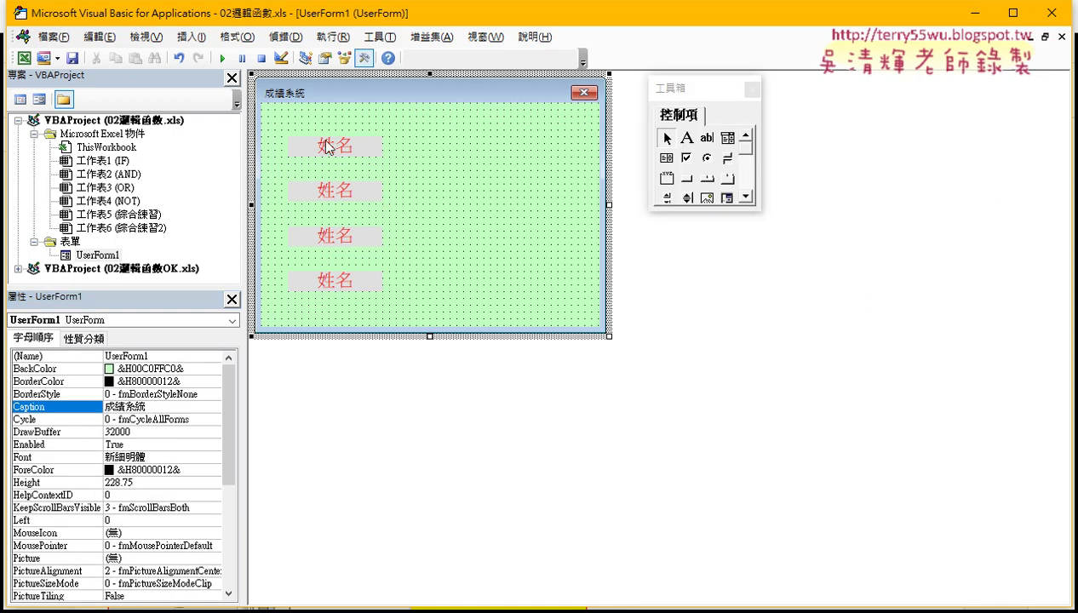
Draw TextBox1 right of the first 姓名 label, adjust its height, and run the form
left_click(709, 143)
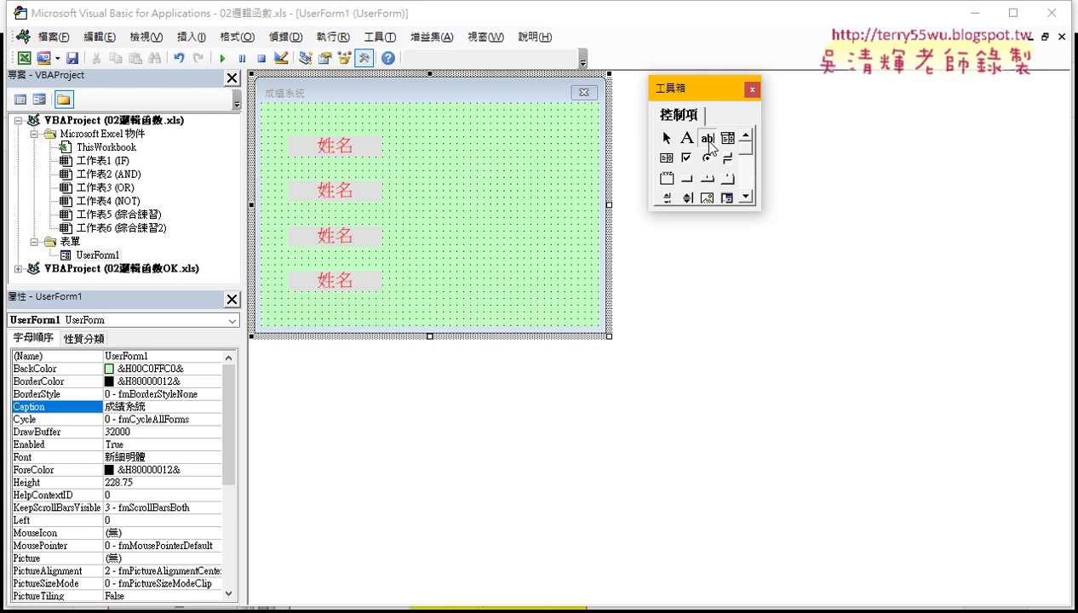
left_click(398, 138)
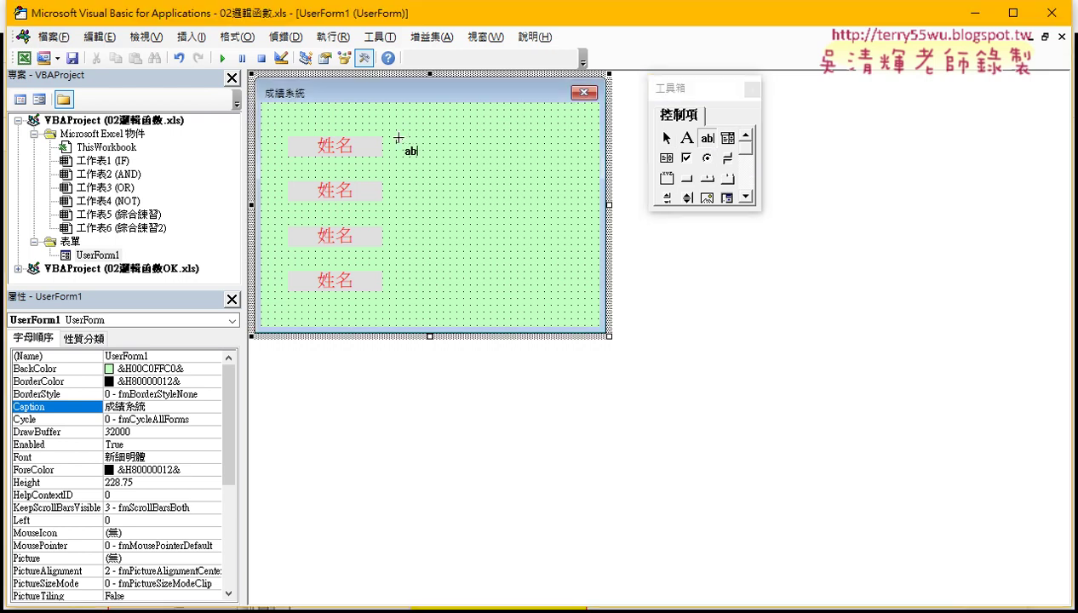
left_click_drag(398, 138, 507, 166)
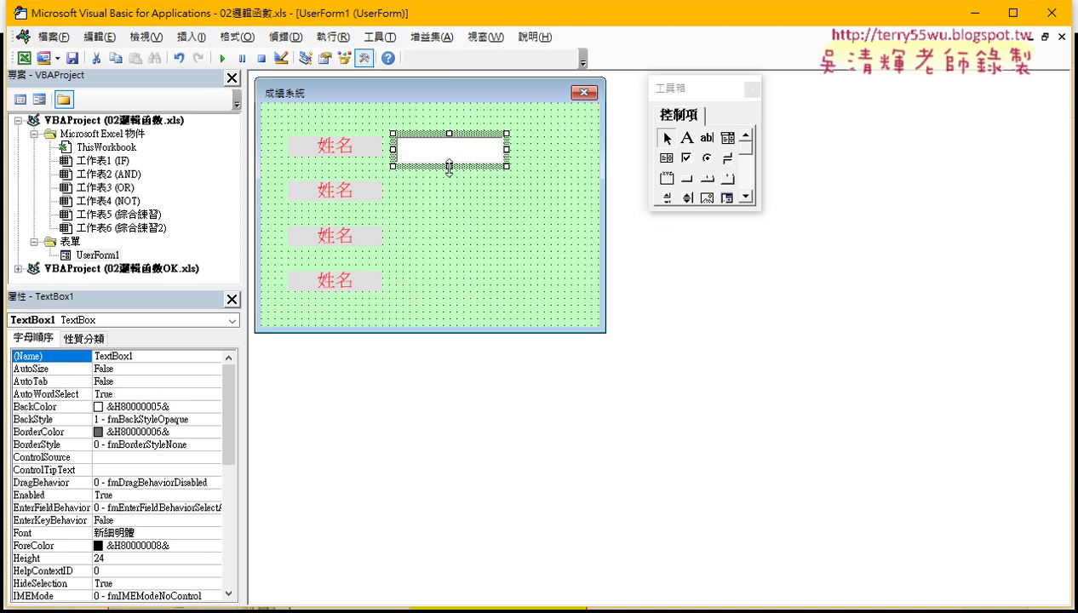
left_click_drag(449, 161, 451, 153)
left_click(532, 167)
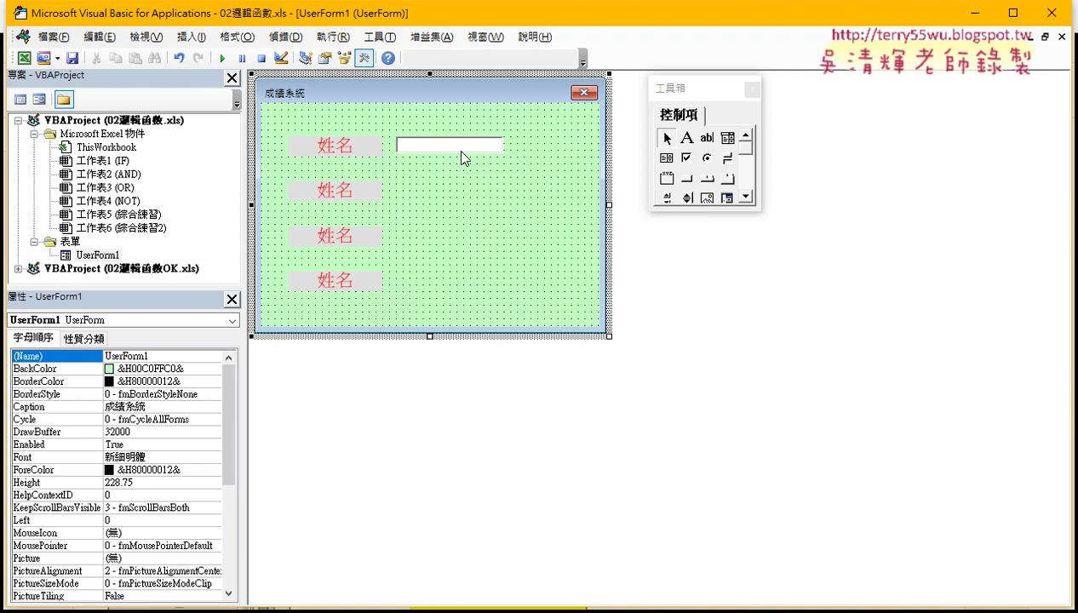
left_click(461, 154)
mouse_move(449, 153)
left_mouse_down()
mouse_move(449, 166)
mouse_move(507, 149)
left_mouse_up()
left_click(534, 176)
left_click(429, 159)
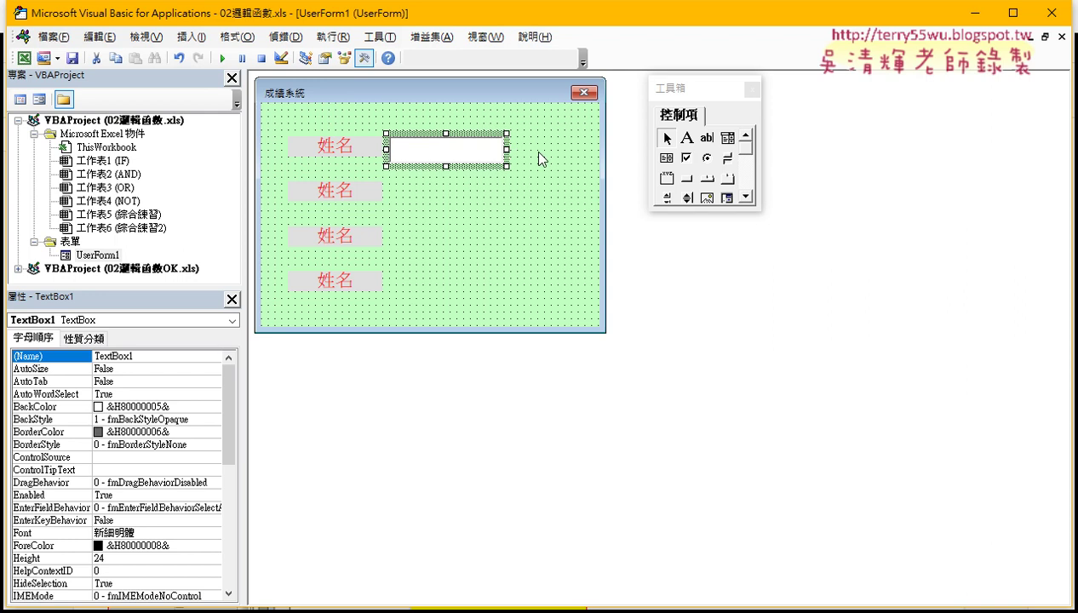
left_click(538, 158)
left_click(222, 58)
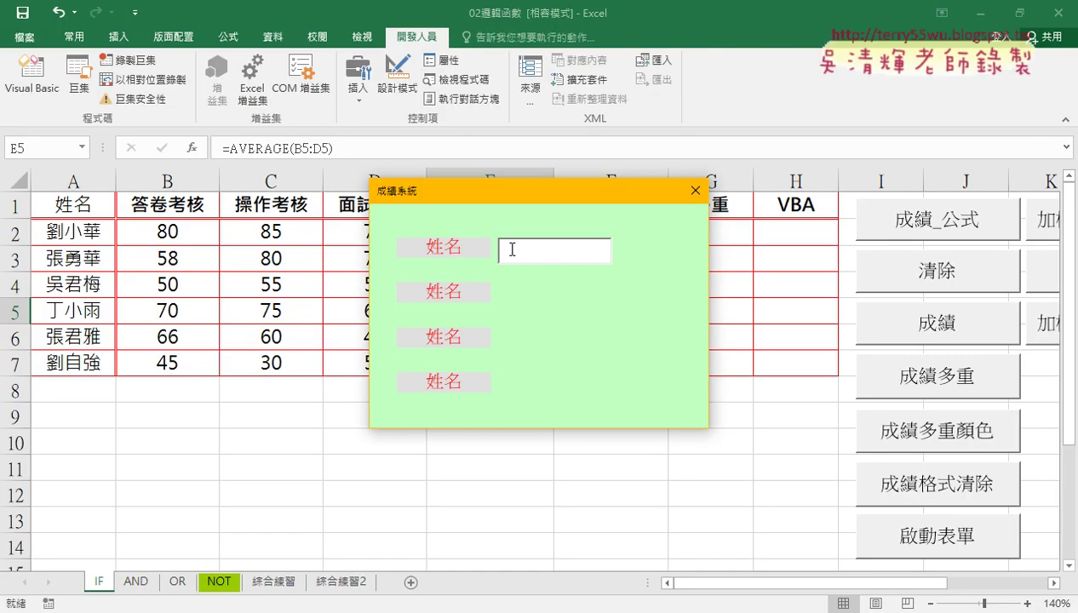
Close the running form and set TextBox1's font to size 16
left_click(696, 189)
left_click(413, 153)
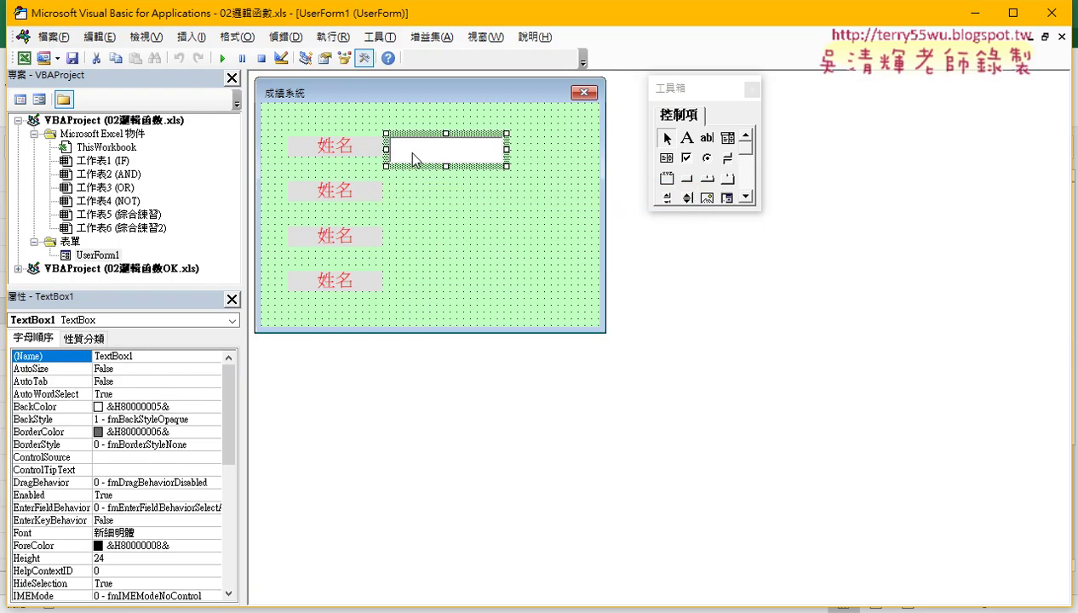
left_click(39, 534)
left_click(213, 533)
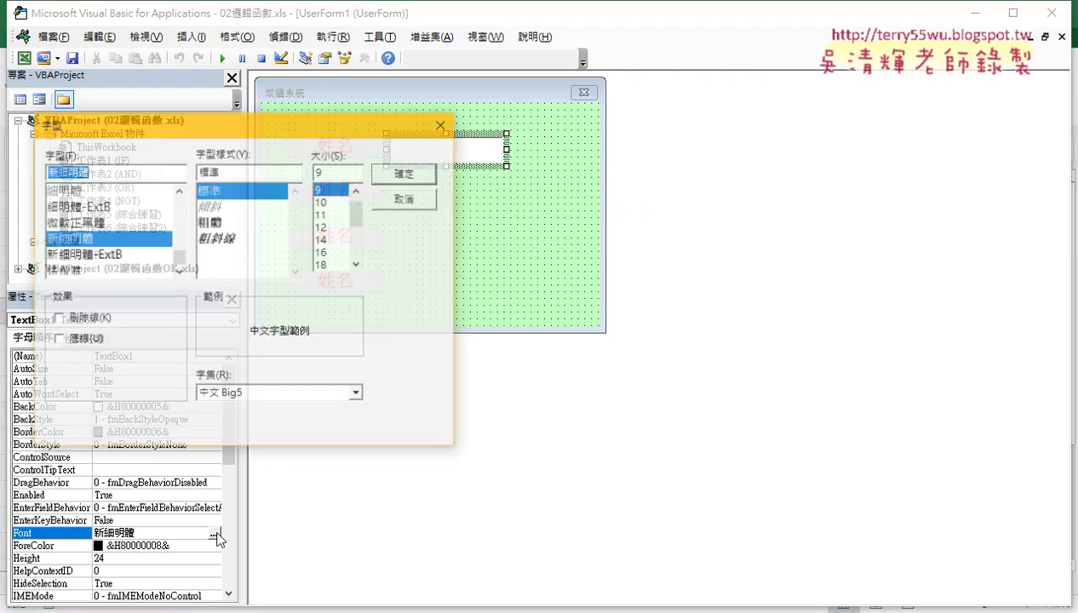
left_click(331, 240)
left_click(331, 253)
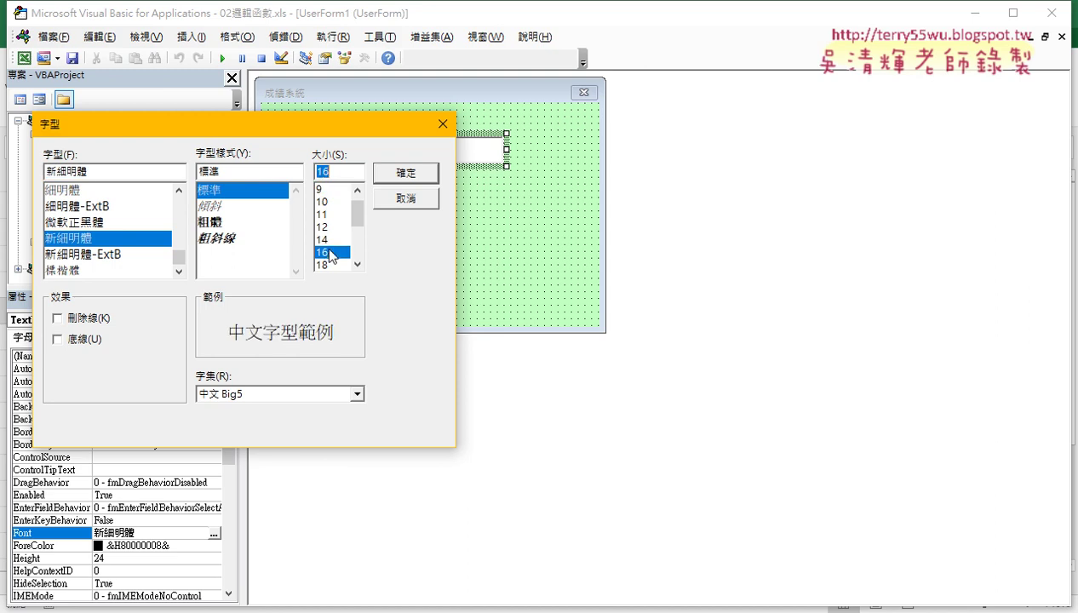
left_click(395, 176)
Make the 成績系統 form slightly wider and reselect TextBox1
left_click(586, 203)
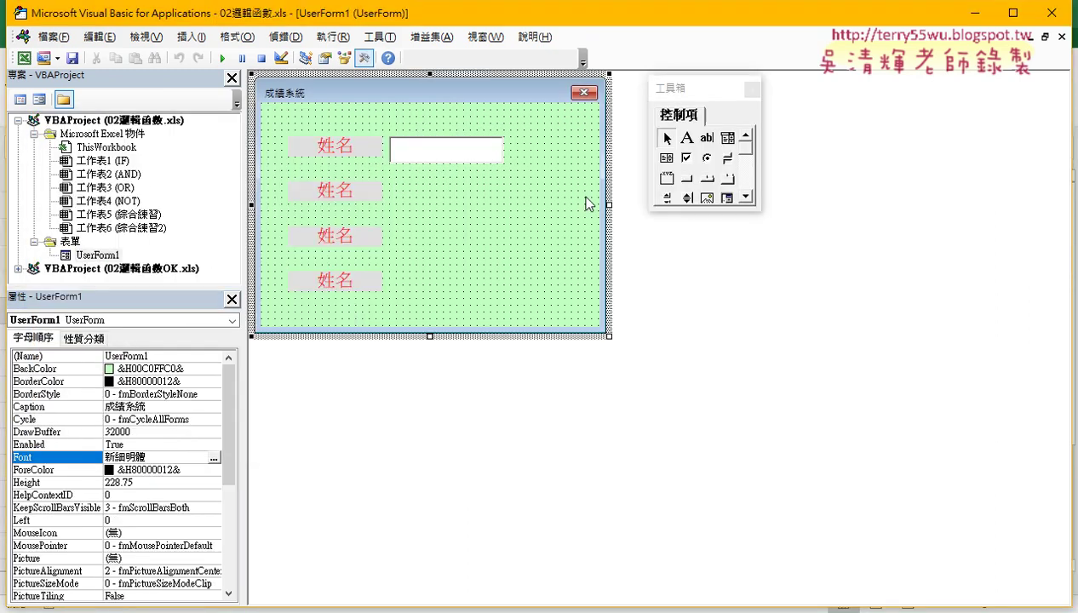
left_click_drag(609, 205, 628, 204)
left_click(473, 149)
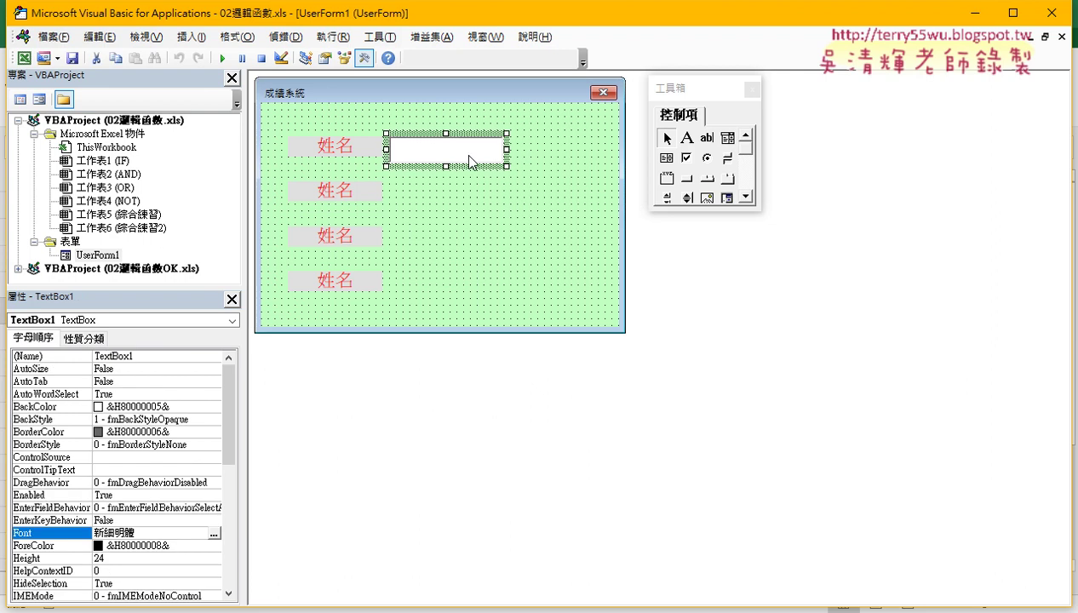
Widen the first text box slightly and copy it down beside each 姓名 label
left_click_drag(508, 149, 514, 149)
left_click_drag(452, 162, 462, 294)
left_click(552, 282)
Make vertical spacing equal across the four text boxes and widen the form to the right
left_click_drag(440, 124, 448, 337)
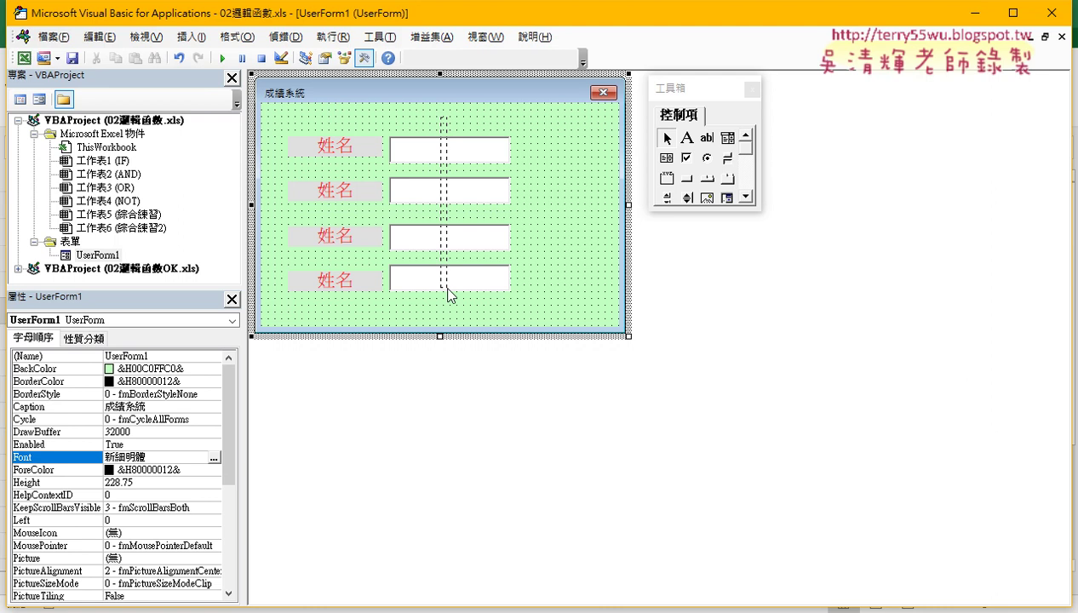
left_click(236, 37)
mouse_move(281, 156)
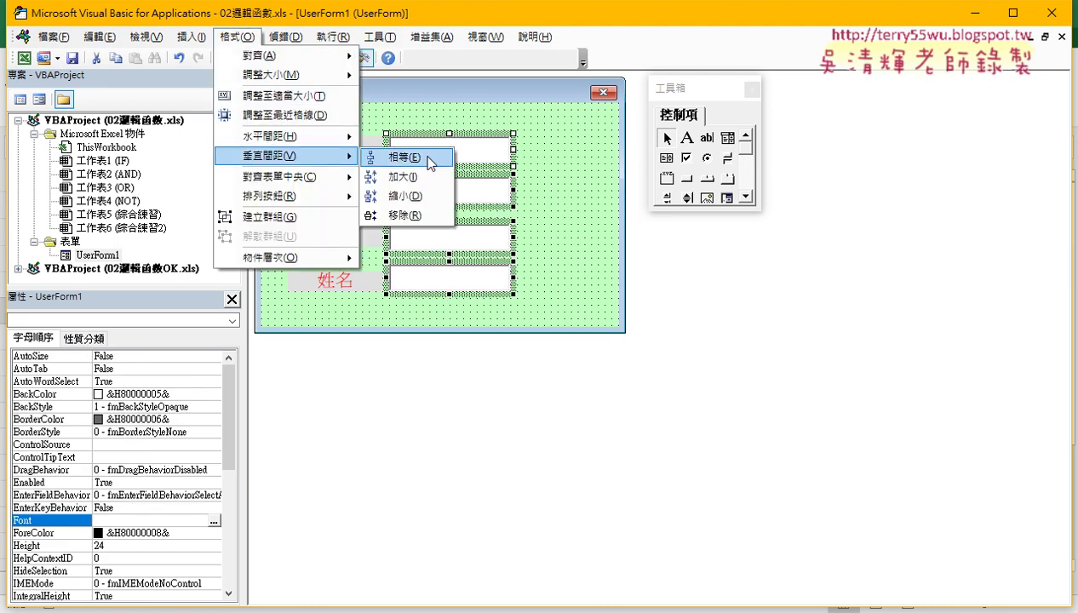
left_click(426, 158)
left_click(590, 228)
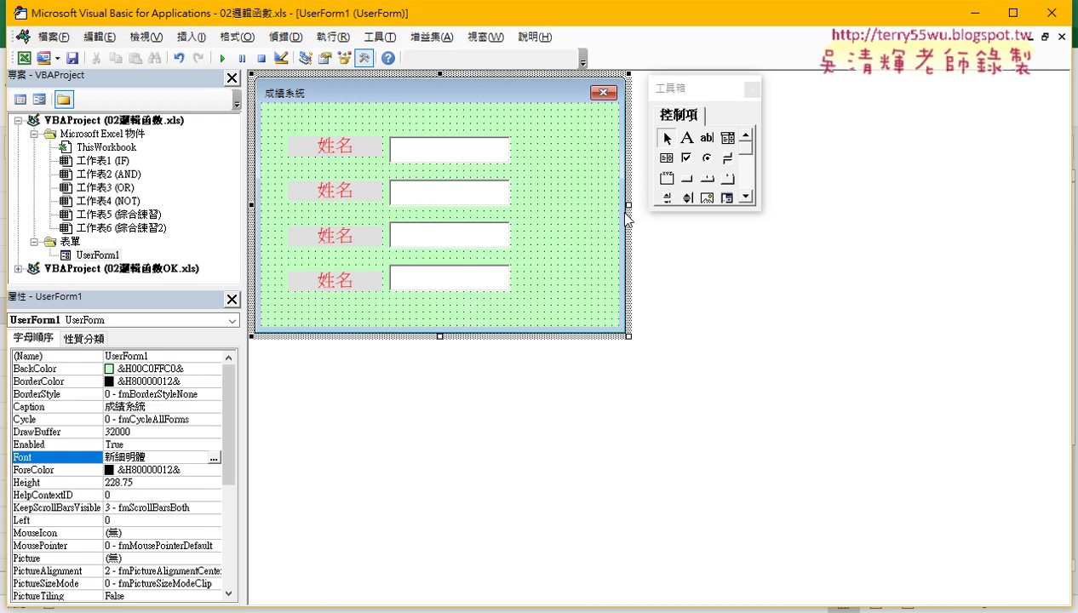
left_click_drag(625, 204, 691, 205)
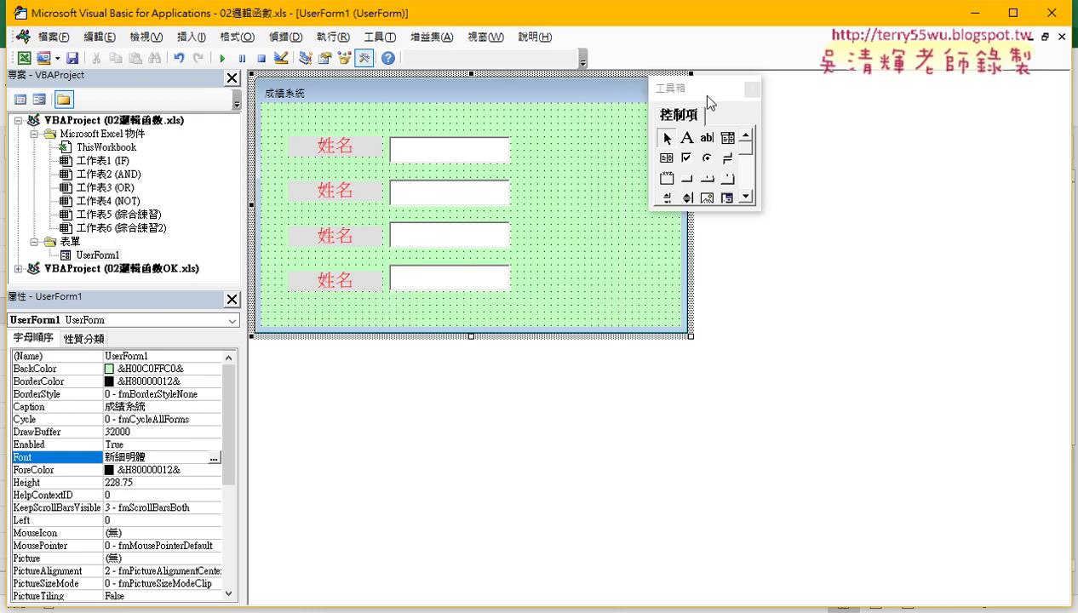
left_click_drag(700, 91, 826, 107)
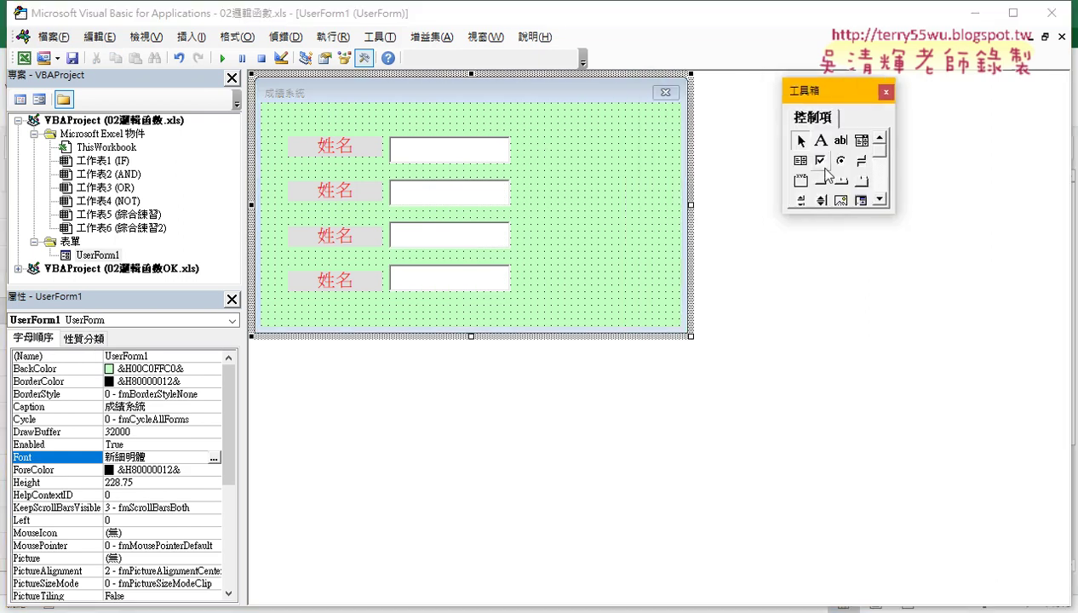
Draw a command button right of the first text box and caption it 新增
left_click(823, 183)
left_click_drag(534, 138, 636, 174)
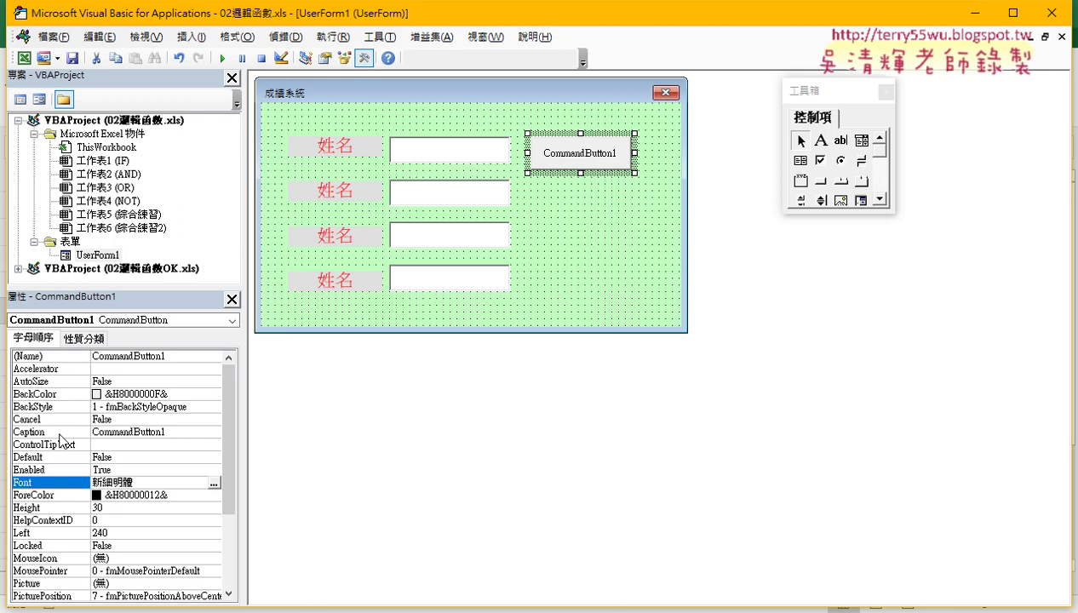
left_click(29, 433)
left_click_drag(176, 429, 59, 435)
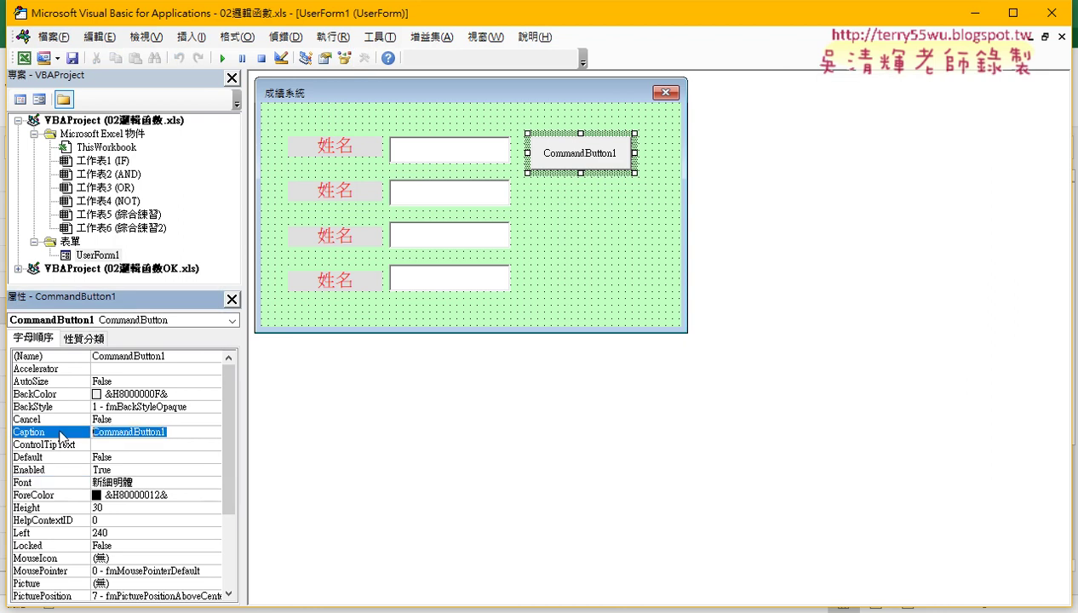
type("新")
type("增")
key("Delete")
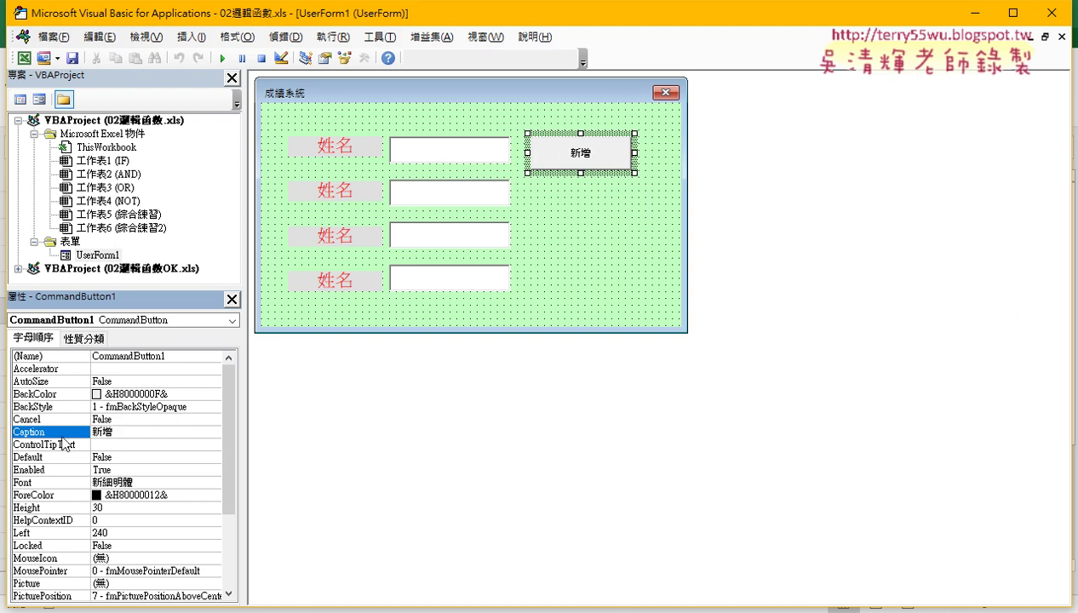
Set the 新增 button's font size to 16
left_click(61, 482)
left_click(214, 483)
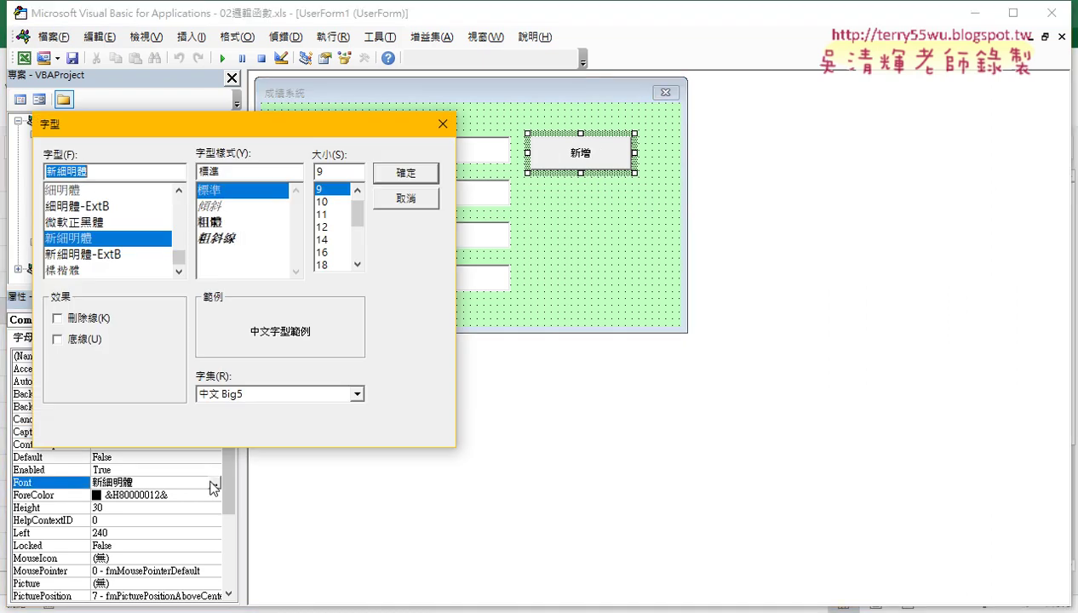
left_click(326, 252)
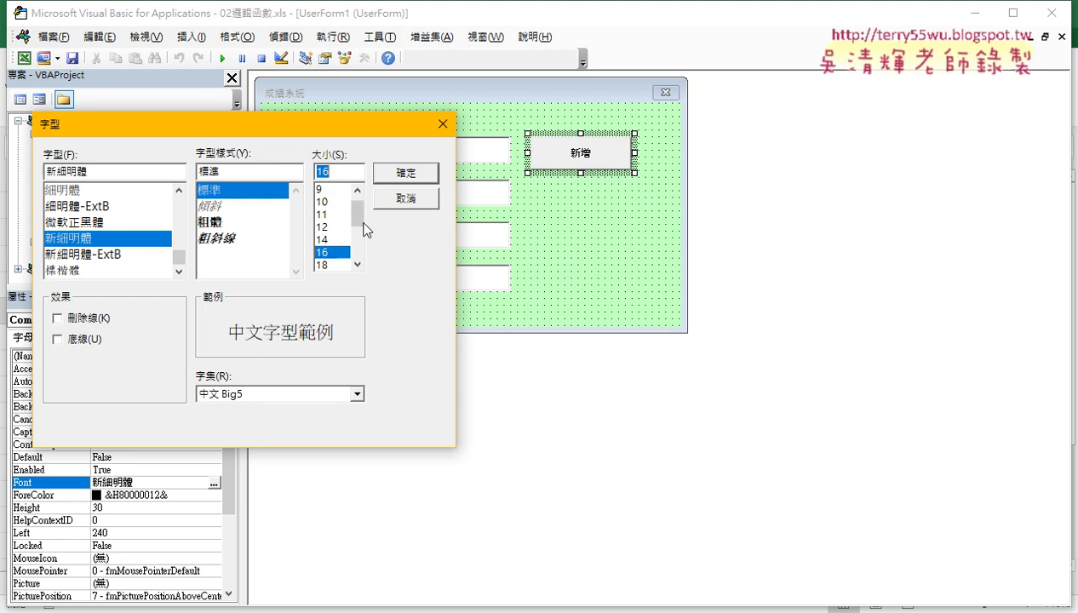
left_click(387, 177)
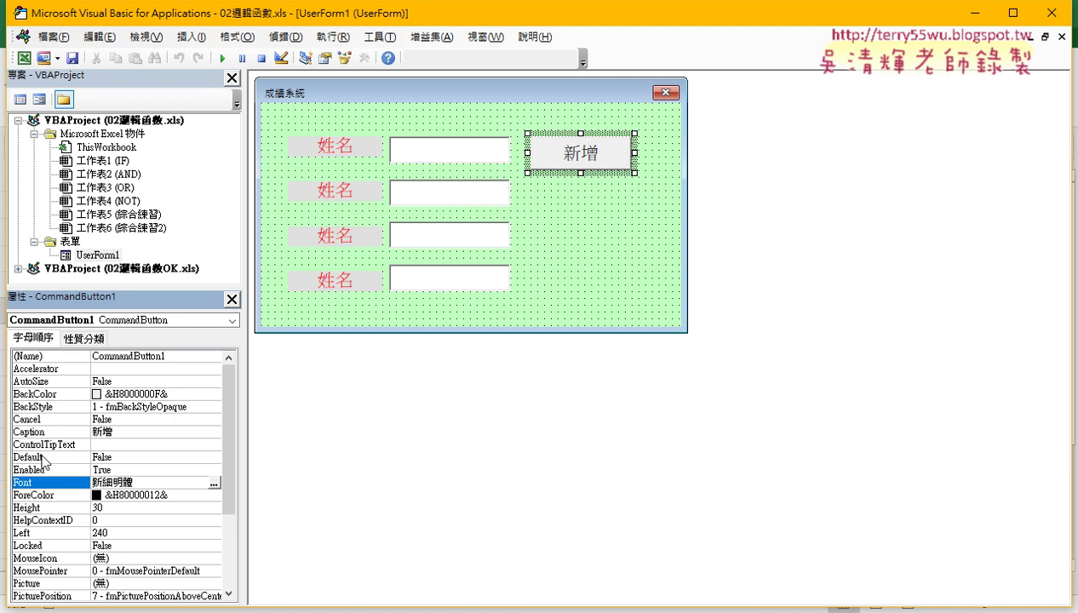
left_click(582, 253)
Select all labels, text boxes and the 新增 button, then shrink the form to fit them
left_click_drag(695, 211, 674, 211)
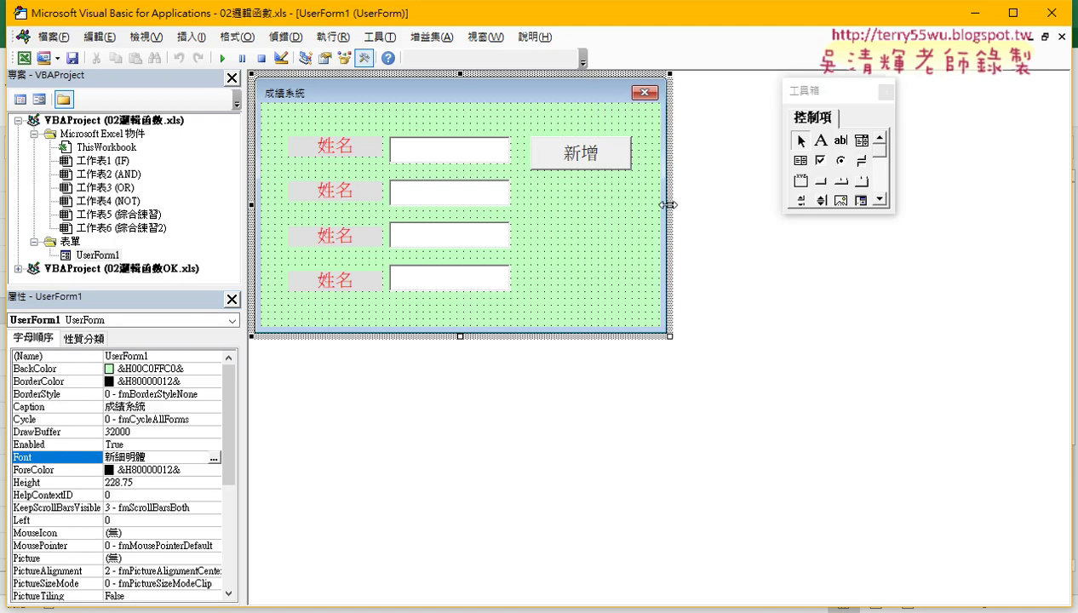
left_click_drag(460, 337, 460, 326)
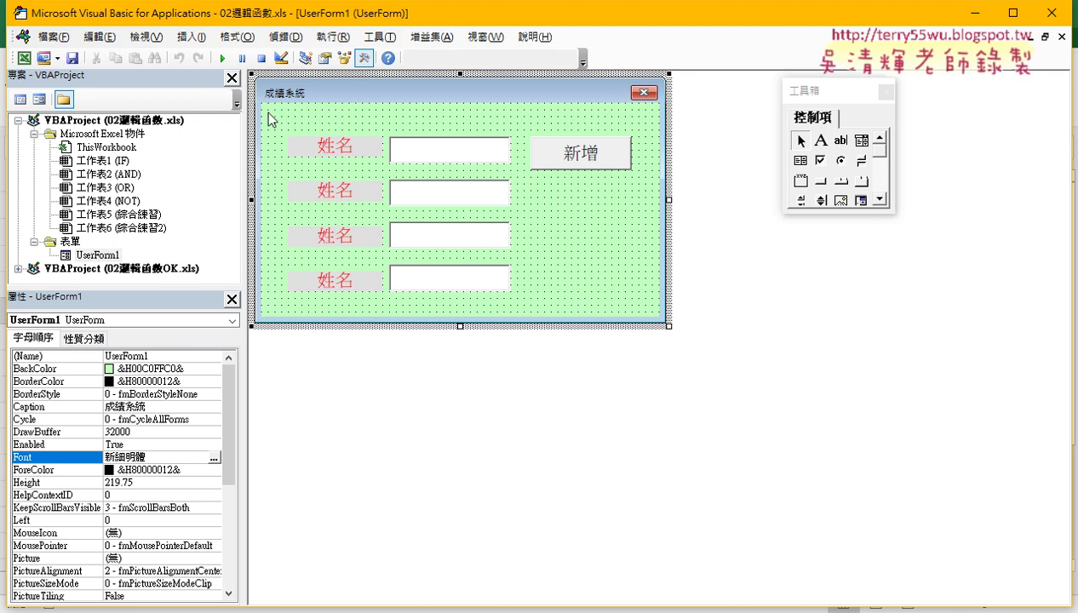
left_click_drag(268, 111, 631, 304)
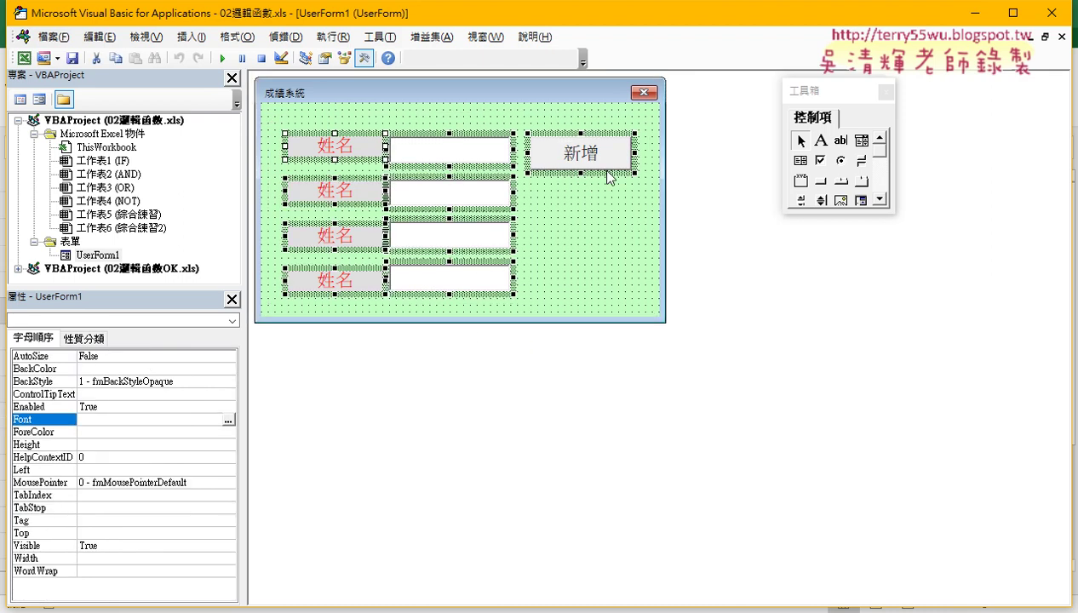
left_click(584, 145, "ctrl")
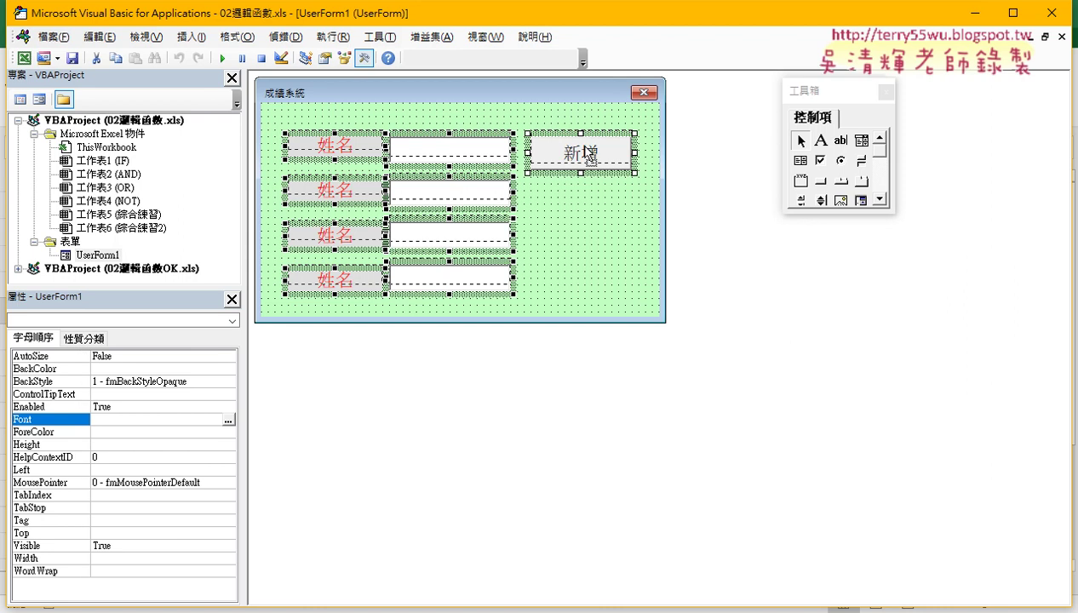
left_click(603, 230)
left_click_drag(667, 200, 658, 198)
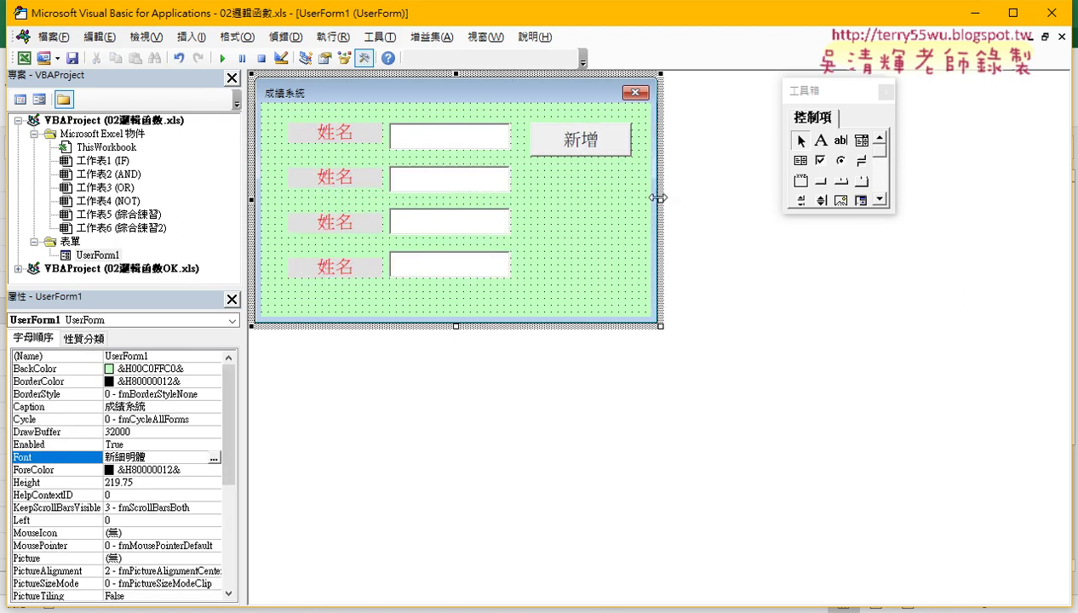
left_click_drag(456, 325, 456, 313)
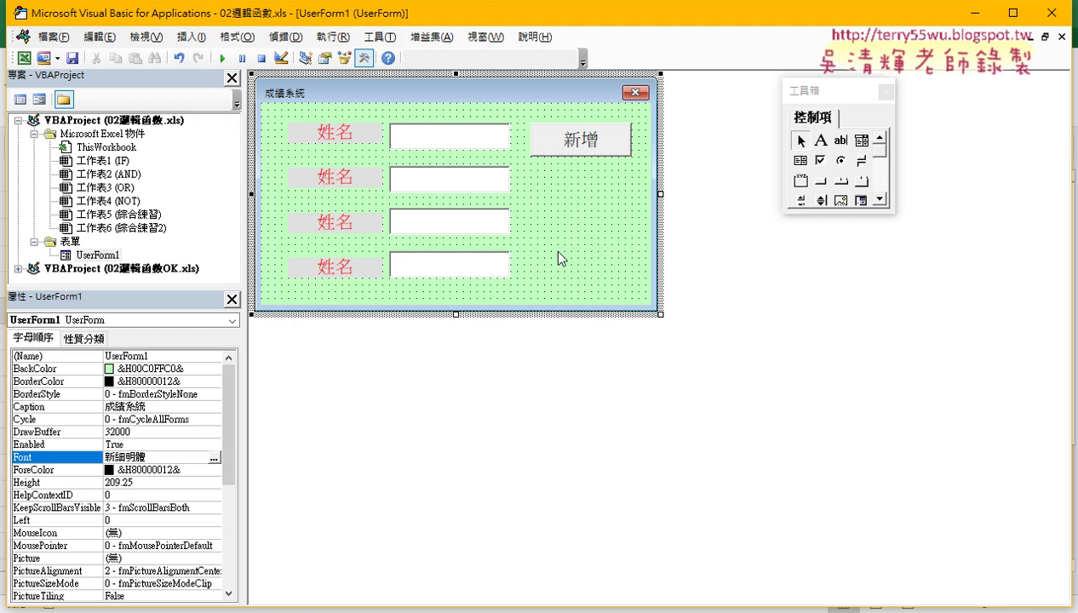
Test-run UserForm1 over Excel's IF sheet, then close it to return to design
left_click(329, 183)
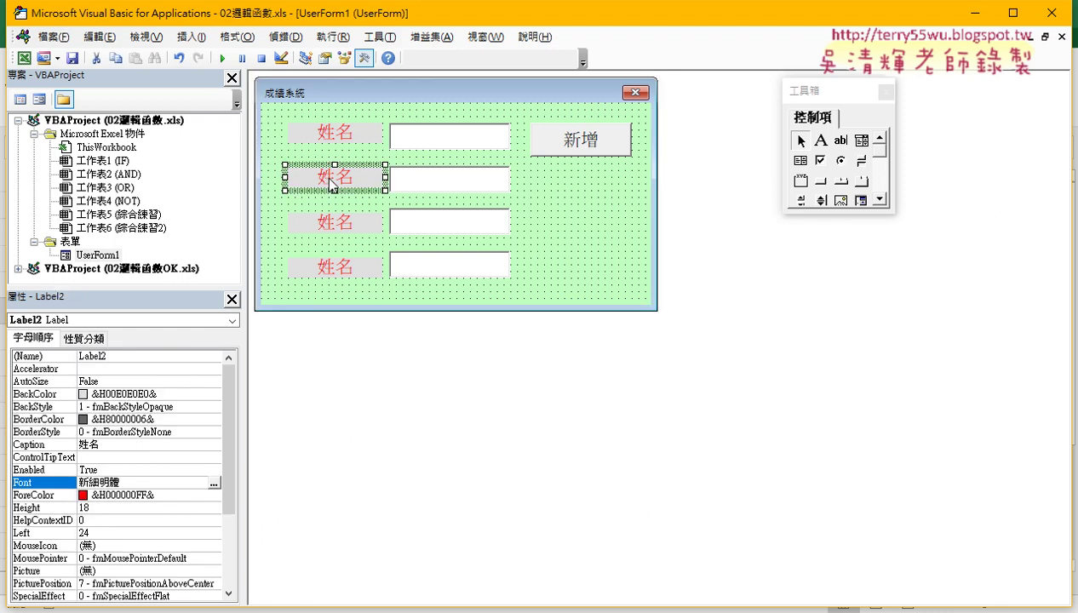
left_click(324, 227)
left_click(572, 213)
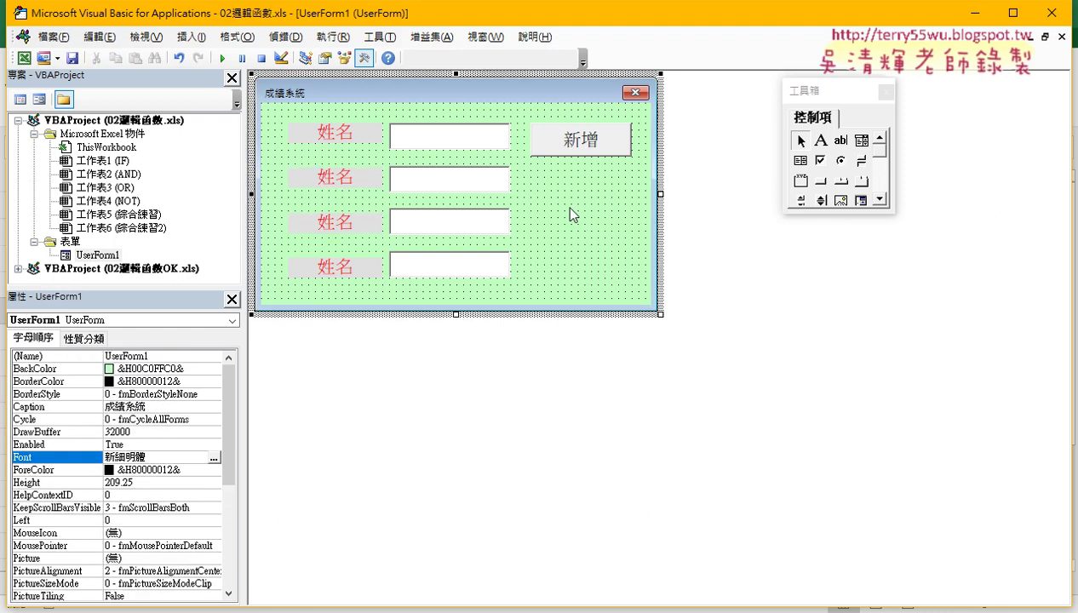
left_click(224, 59)
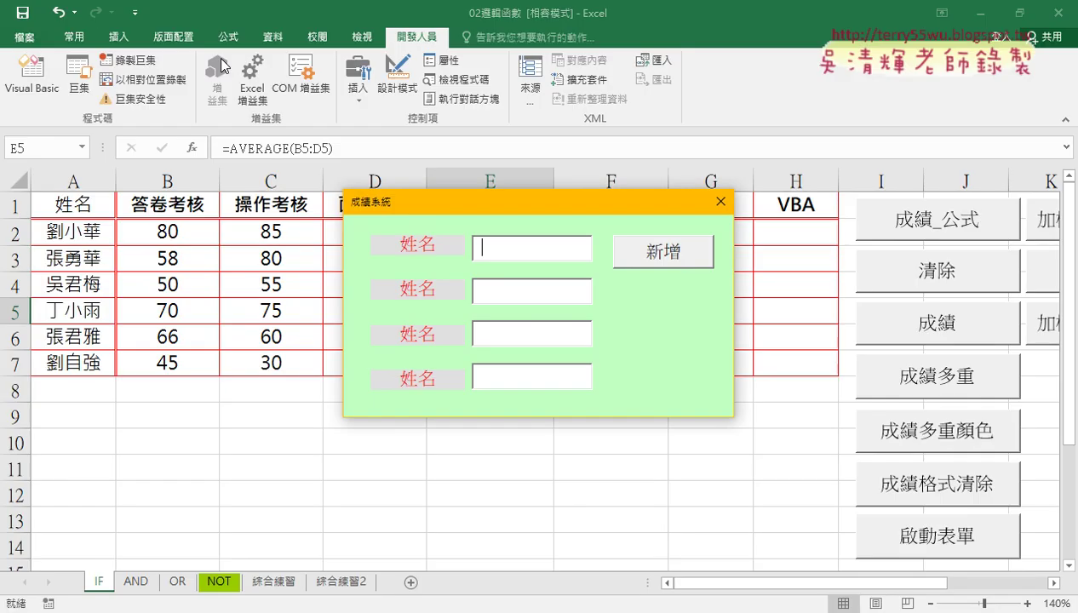
left_click(720, 203)
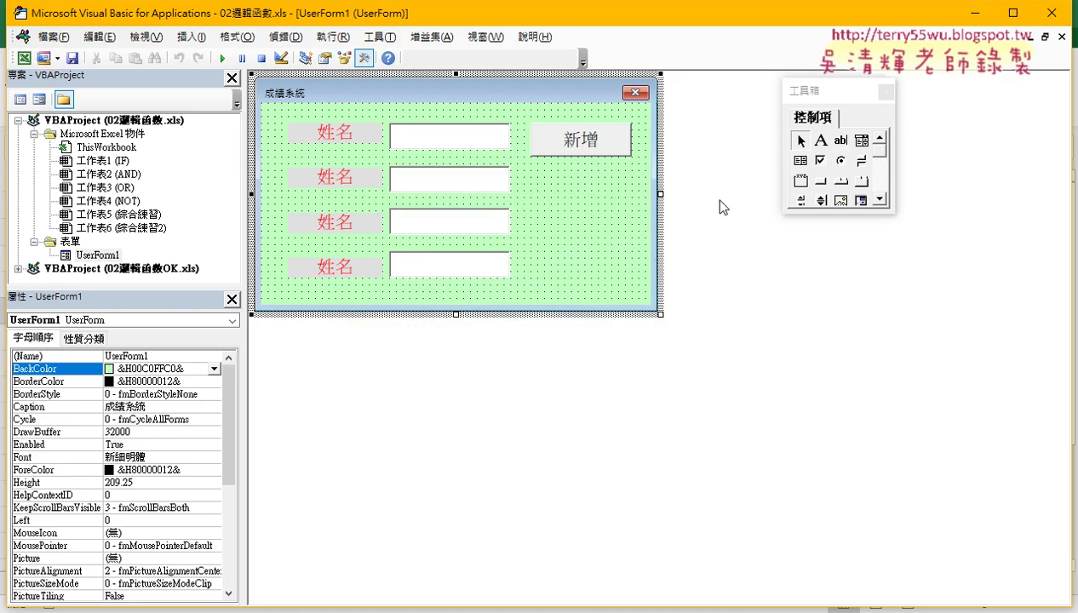